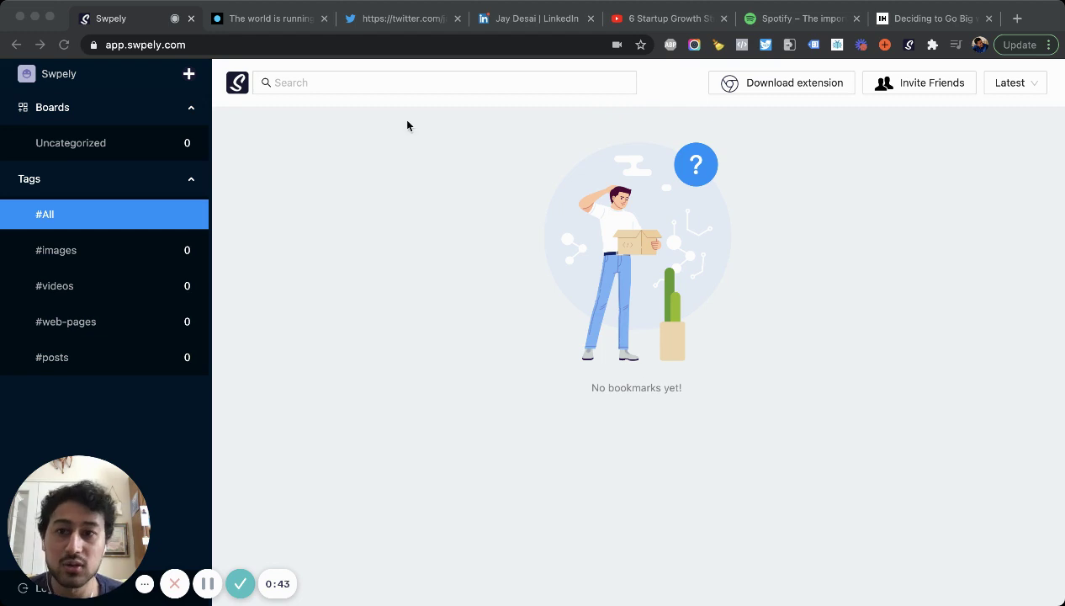
# - Open the Swpely save dialog on the article "The world is running on bad UI" and view the available boards
pyautogui.click(274, 25)
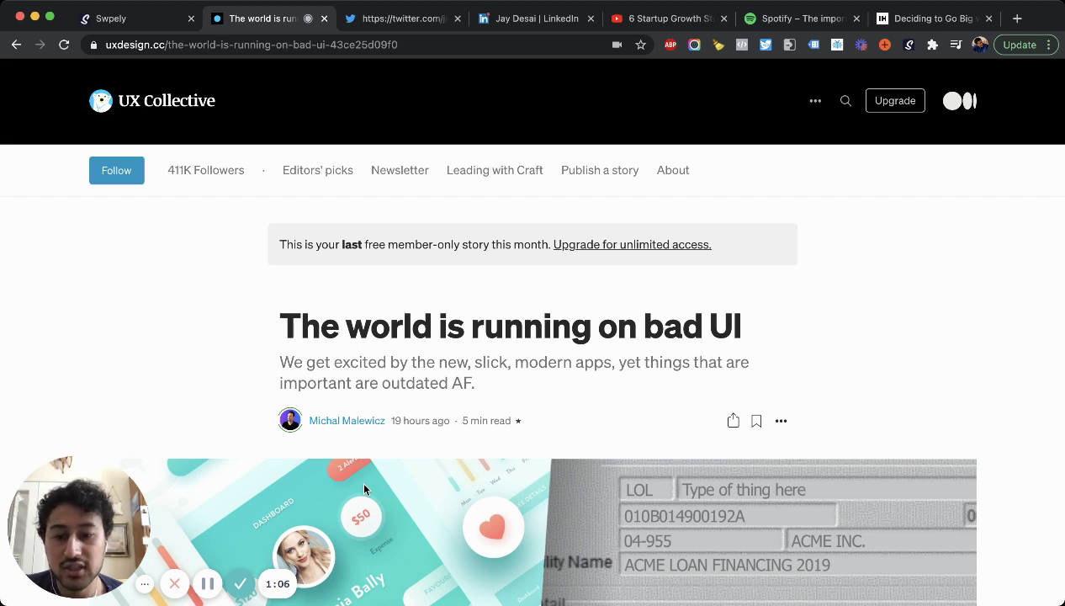
pyautogui.press('super+shift+s')
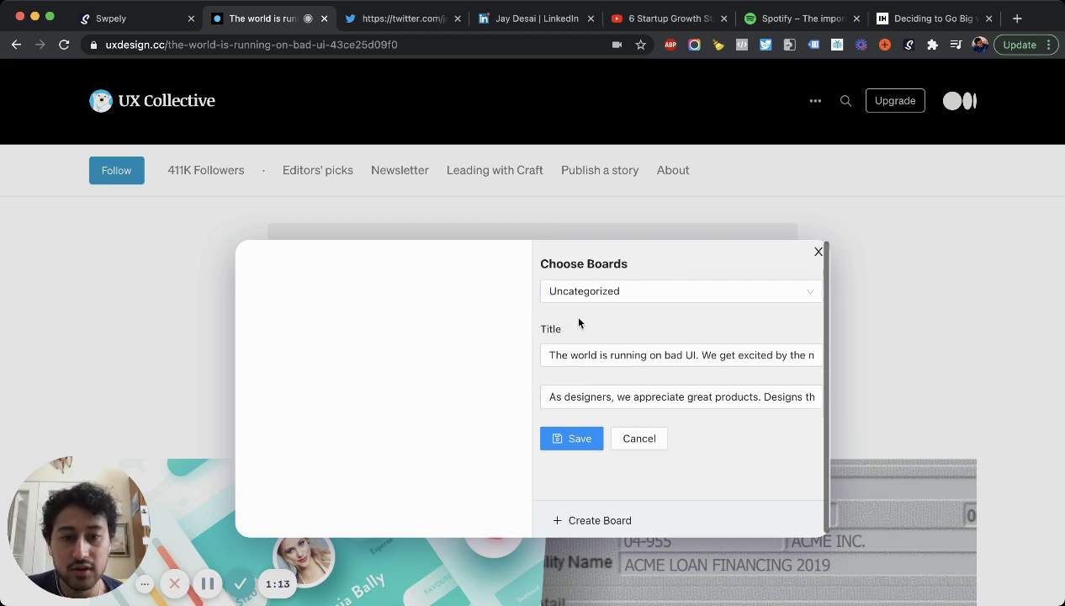
pyautogui.click(587, 292)
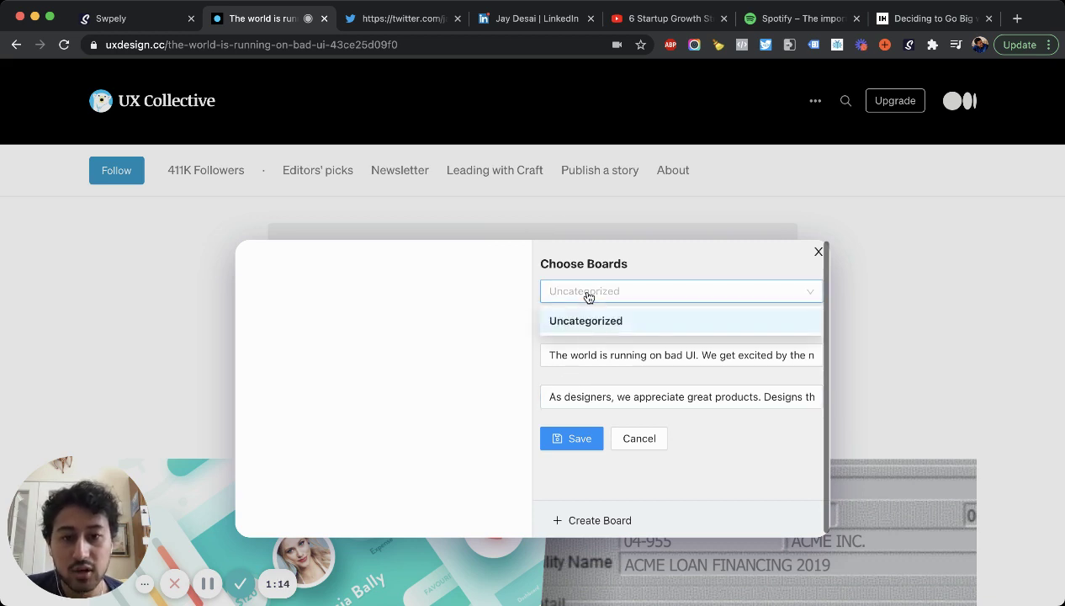
pyautogui.click(671, 270)
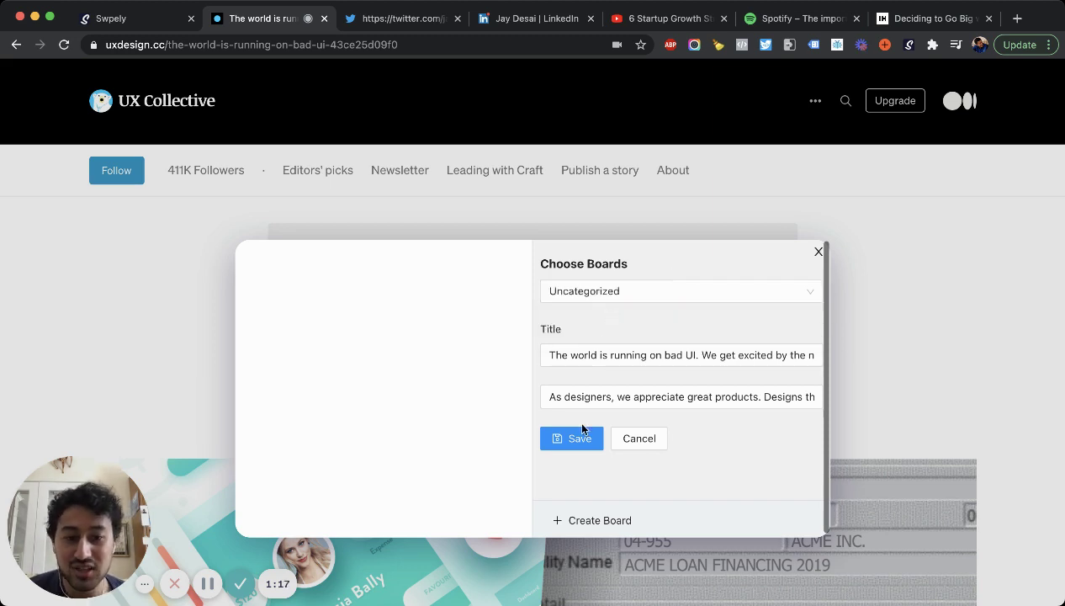
# - Create a board named "Blog Inspiration" from the save dialog, and close the dialog
pyautogui.click(572, 521)
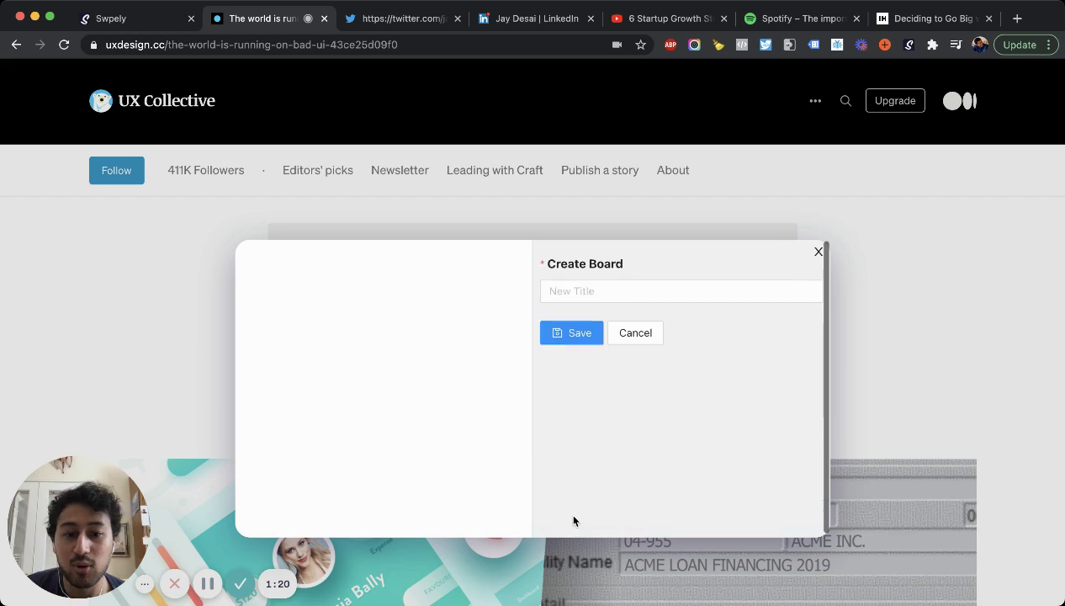
pyautogui.click(583, 293)
pyautogui.write('Blog Inspiration')
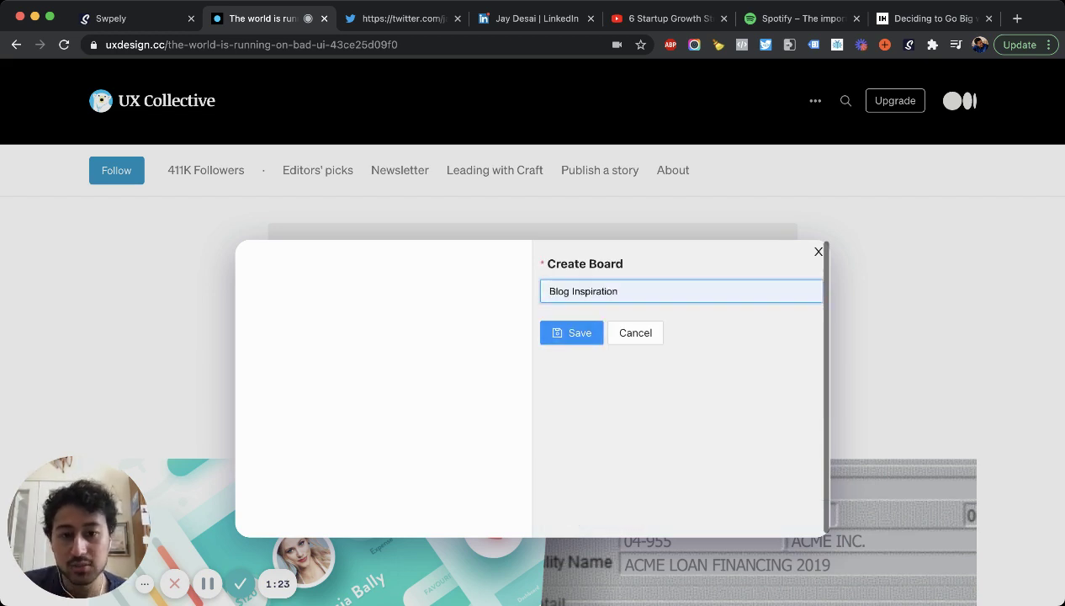
pyautogui.click(572, 328)
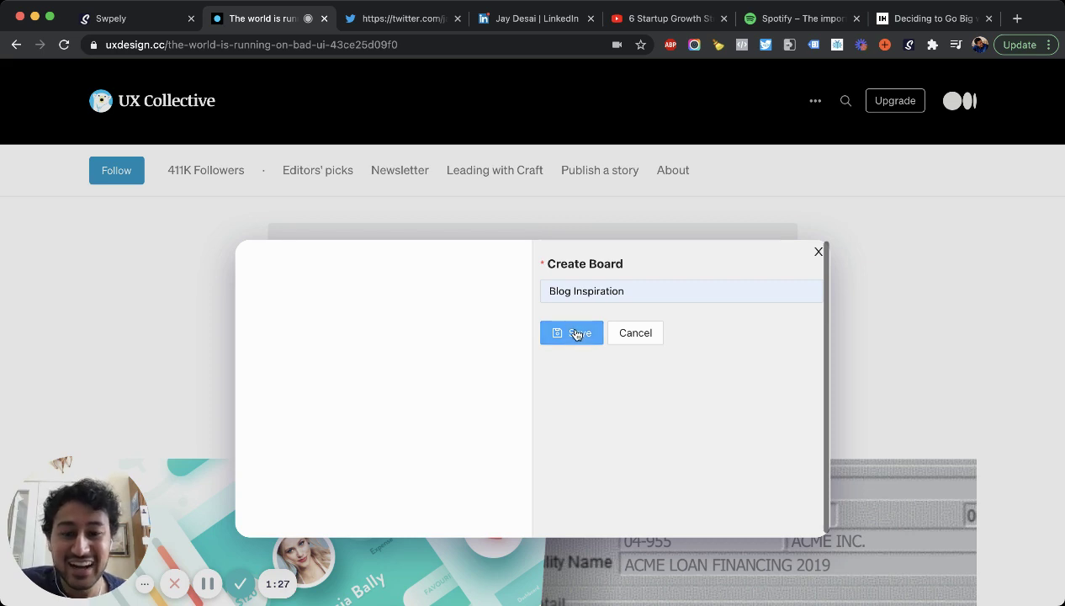
pyautogui.click(573, 337)
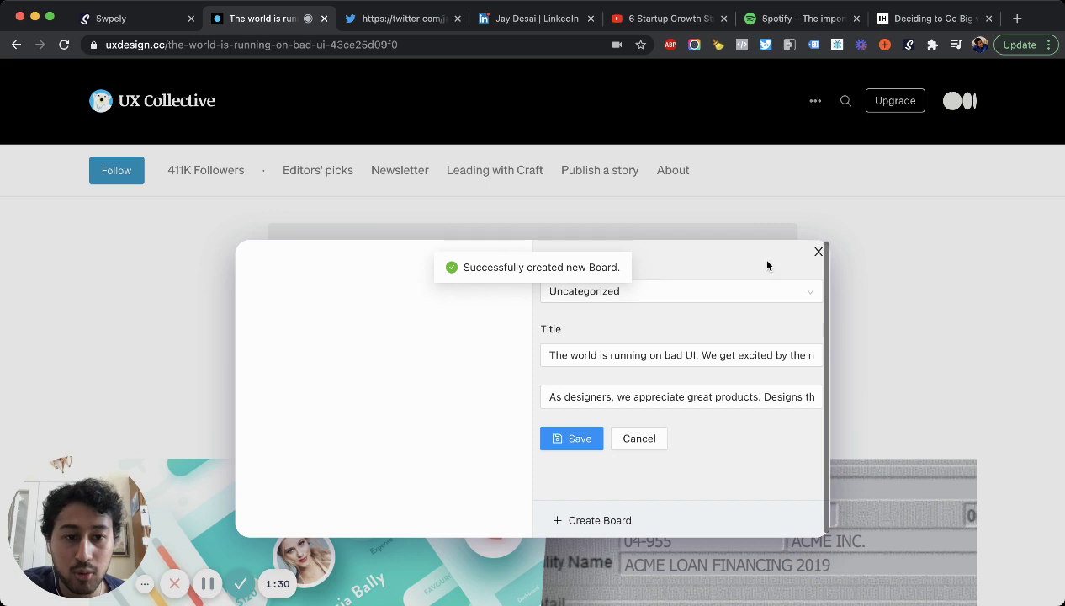
pyautogui.click(818, 251)
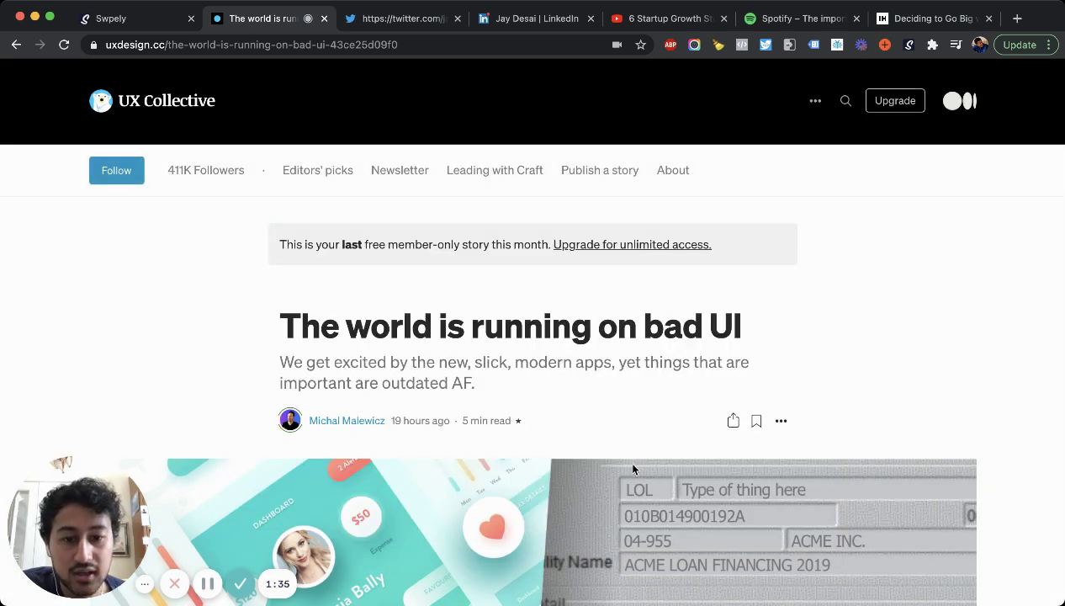
# - Save the article to the Blog Inspiration board, keeping the prefilled title and description
pyautogui.press('super+shift+s')
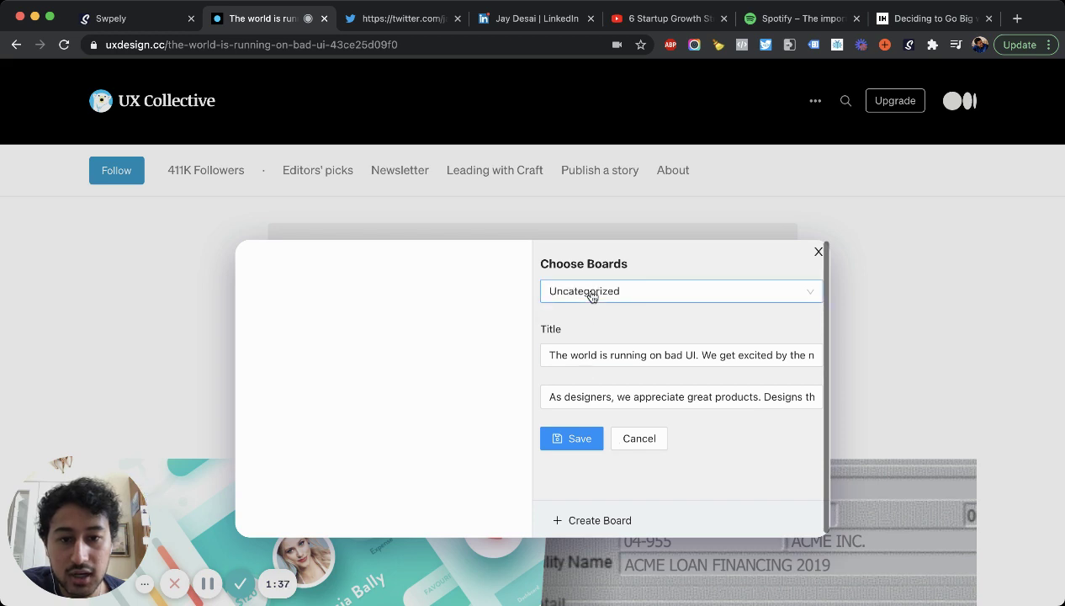
pyautogui.click(592, 295)
pyautogui.click(593, 344)
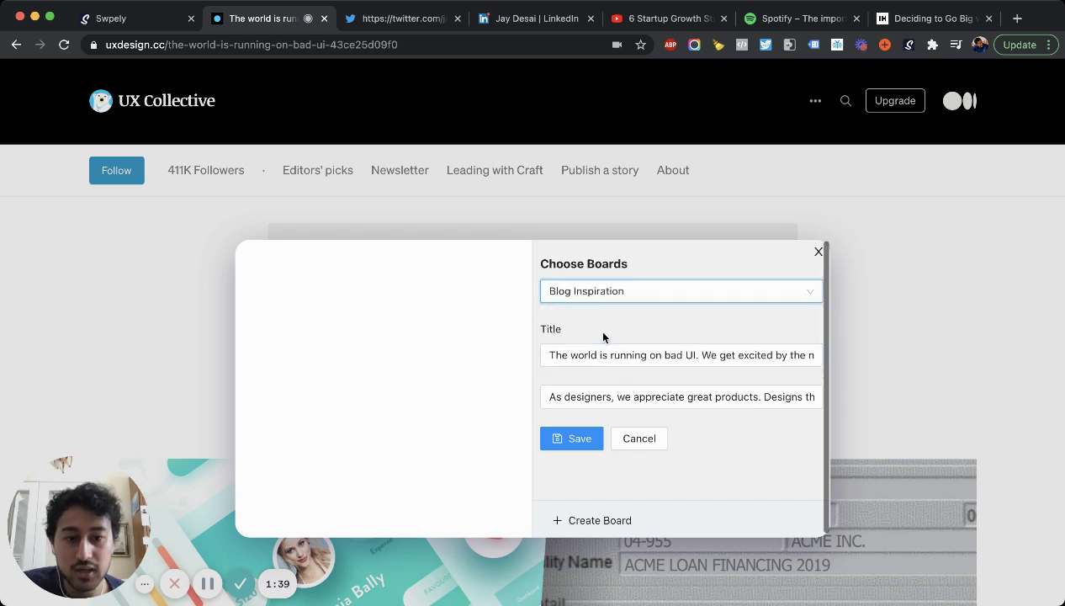
pyautogui.click(611, 359)
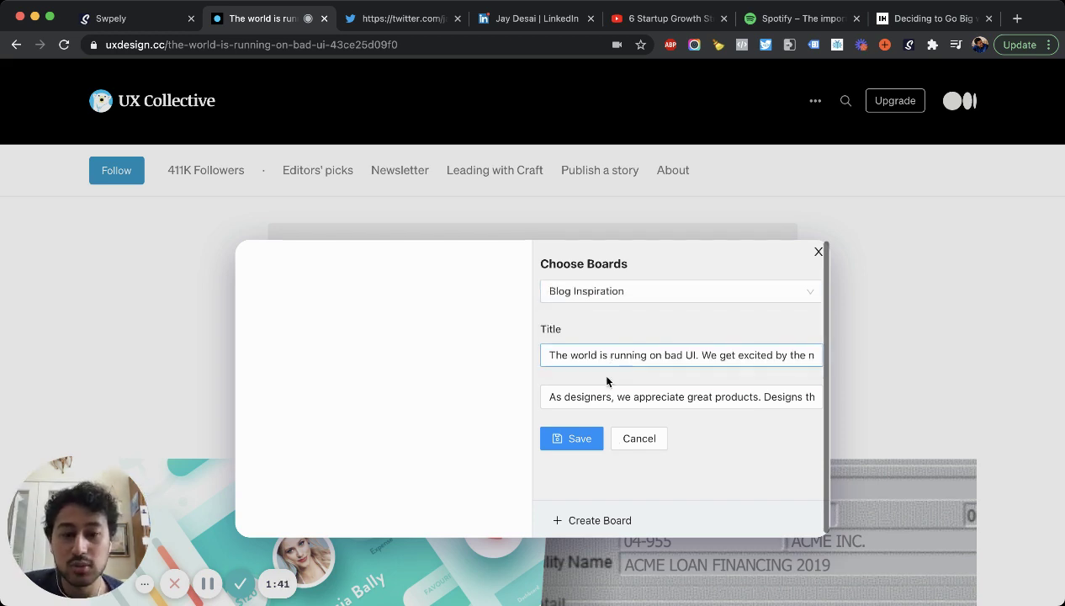
pyautogui.click(591, 393)
pyautogui.click(596, 349)
pyautogui.click(601, 343)
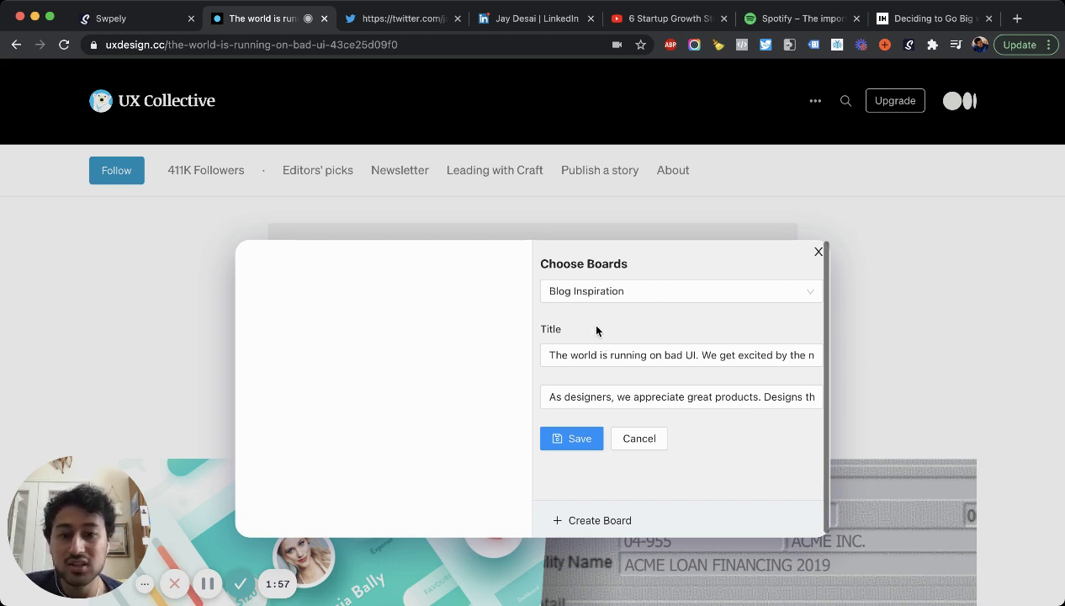
pyautogui.click(579, 357)
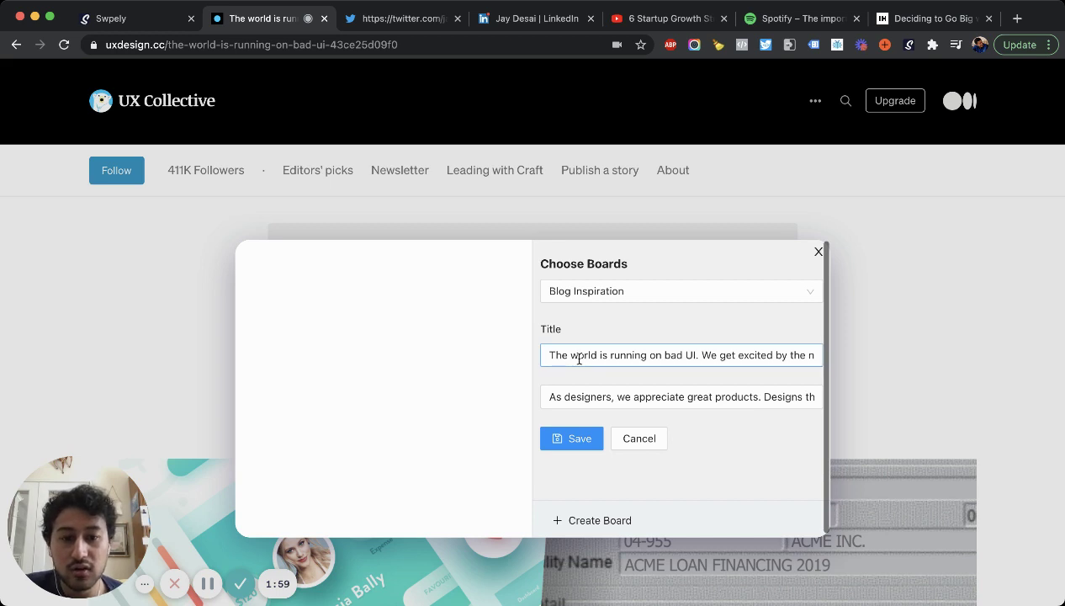
pyautogui.click(583, 402)
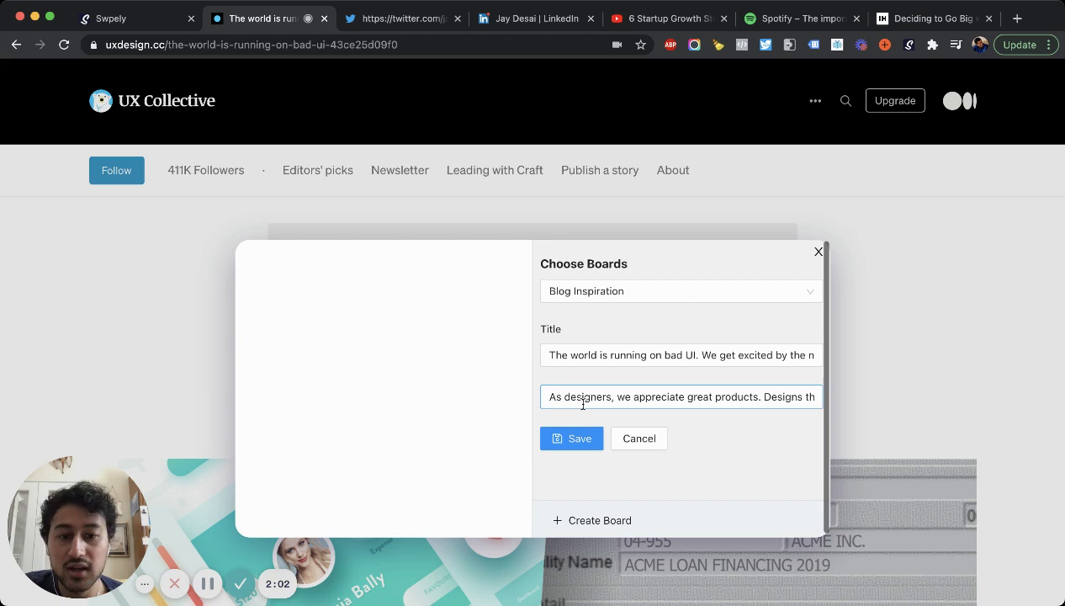
pyautogui.click(565, 442)
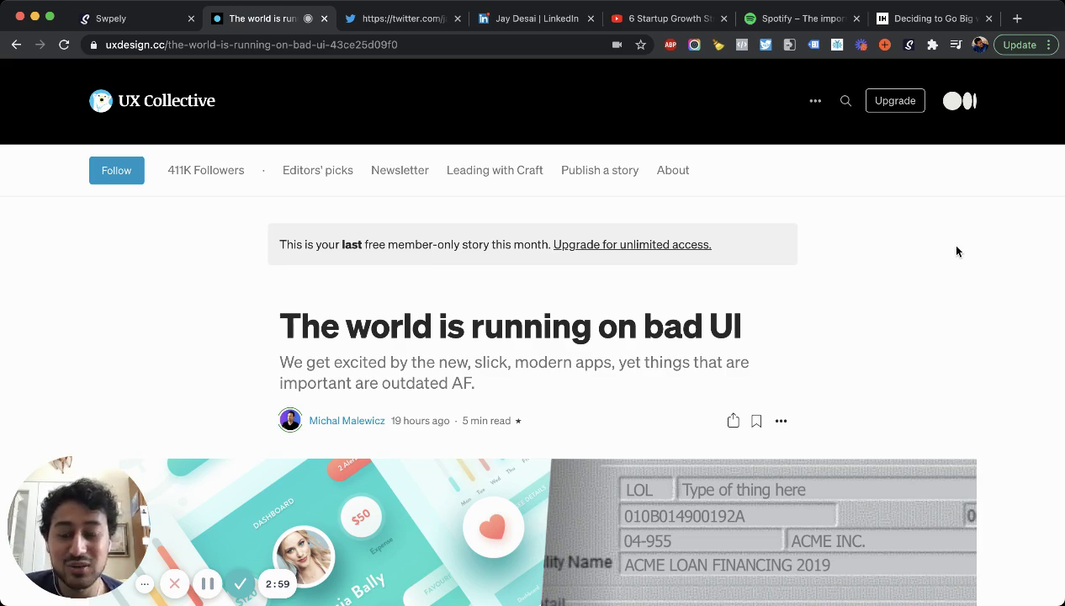
# - Open the Swpely save dialog for the article image comparing "Modern, user-friendly UI" with "Outdated, hard to learn UI"
pyautogui.scroll(-5, 956, 251)
pyautogui.scroll(-10, 957, 249)
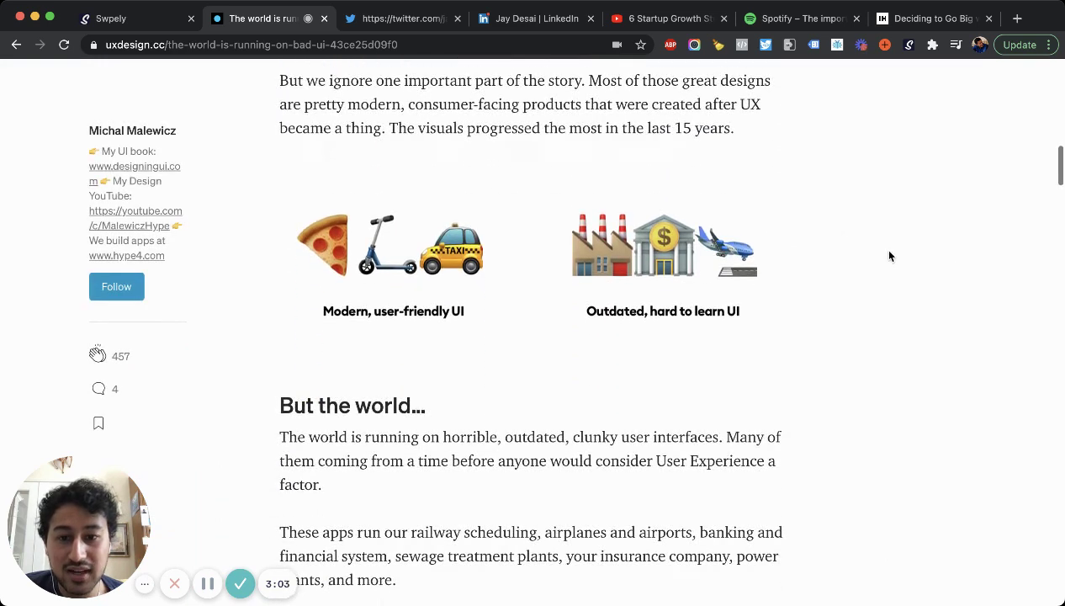
pyautogui.moveTo(696, 303)
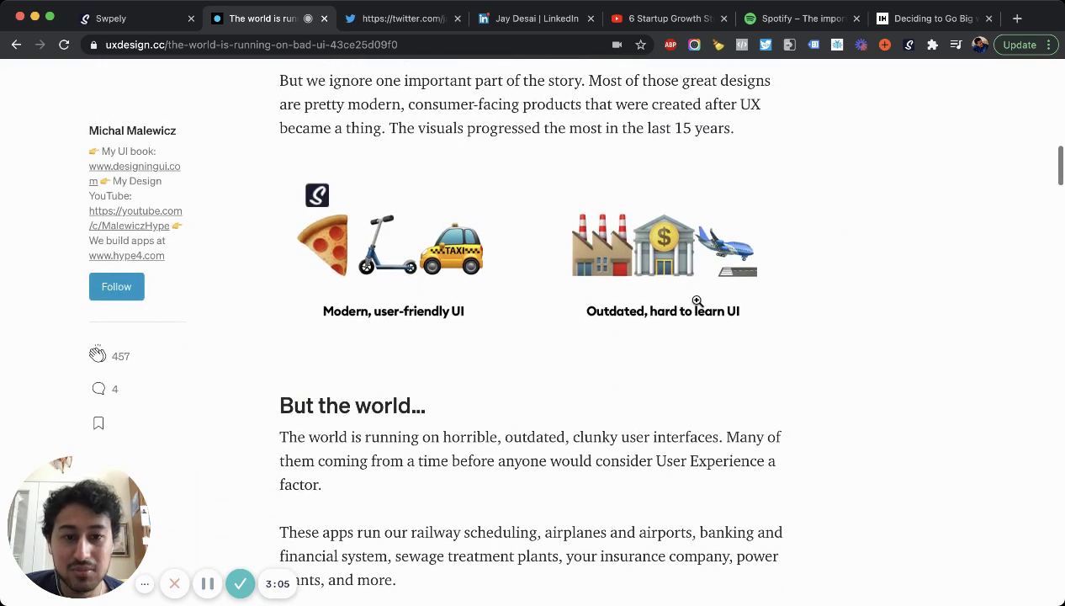
pyautogui.scroll(1, 697, 302)
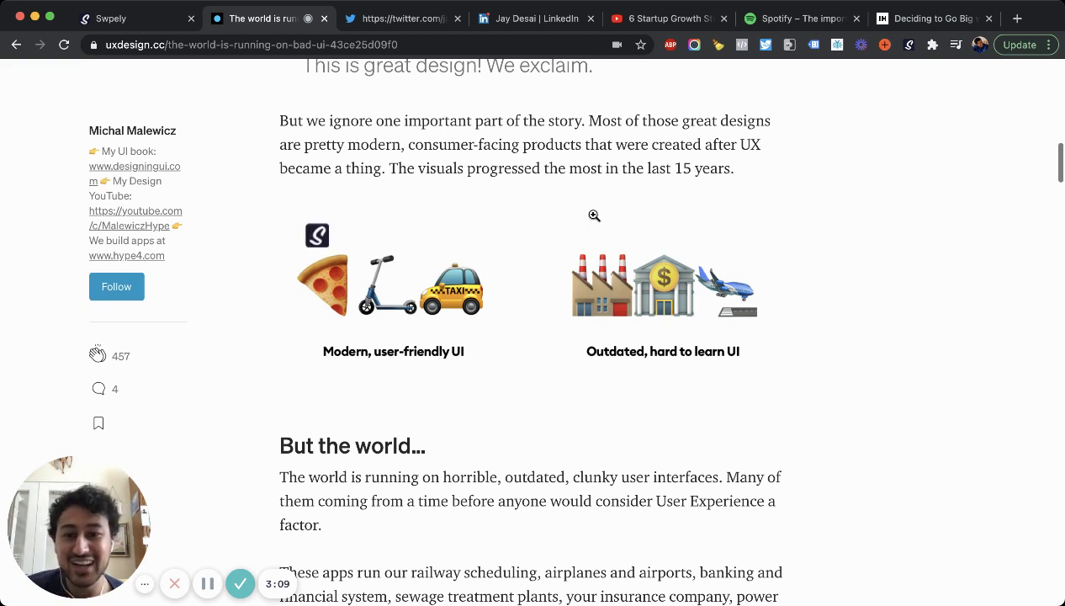
pyautogui.click(320, 237)
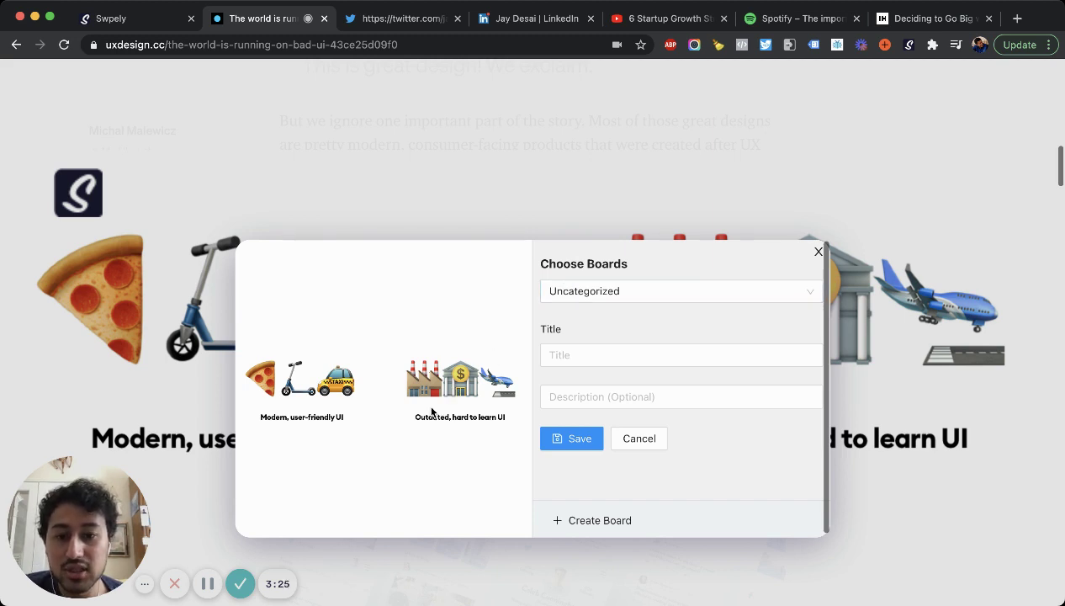
# - Enter "UI" as the title of the image bookmark
pyautogui.click(607, 356)
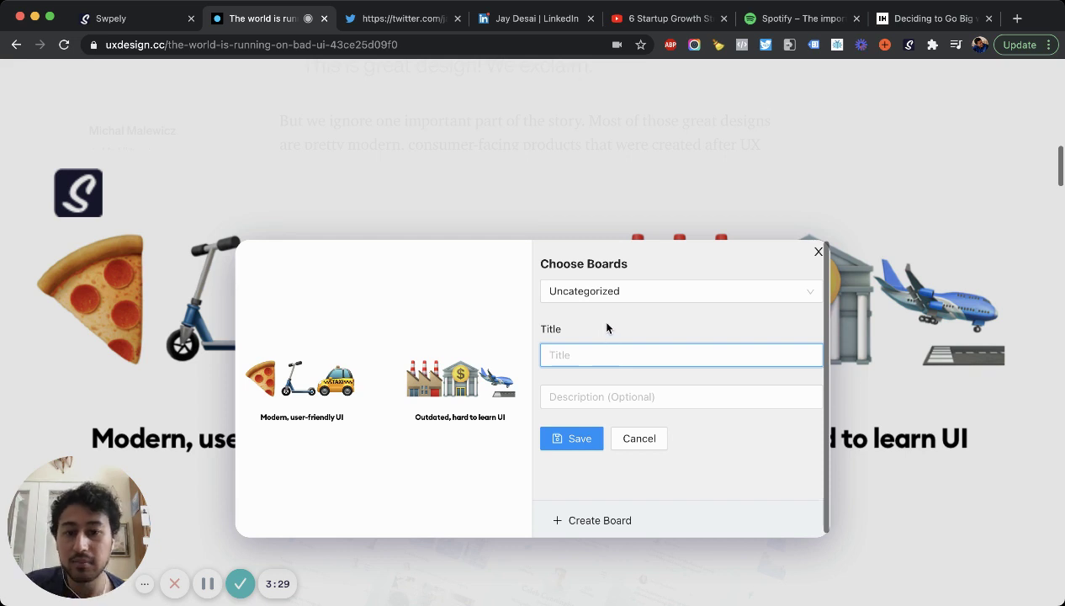
pyautogui.write('I')
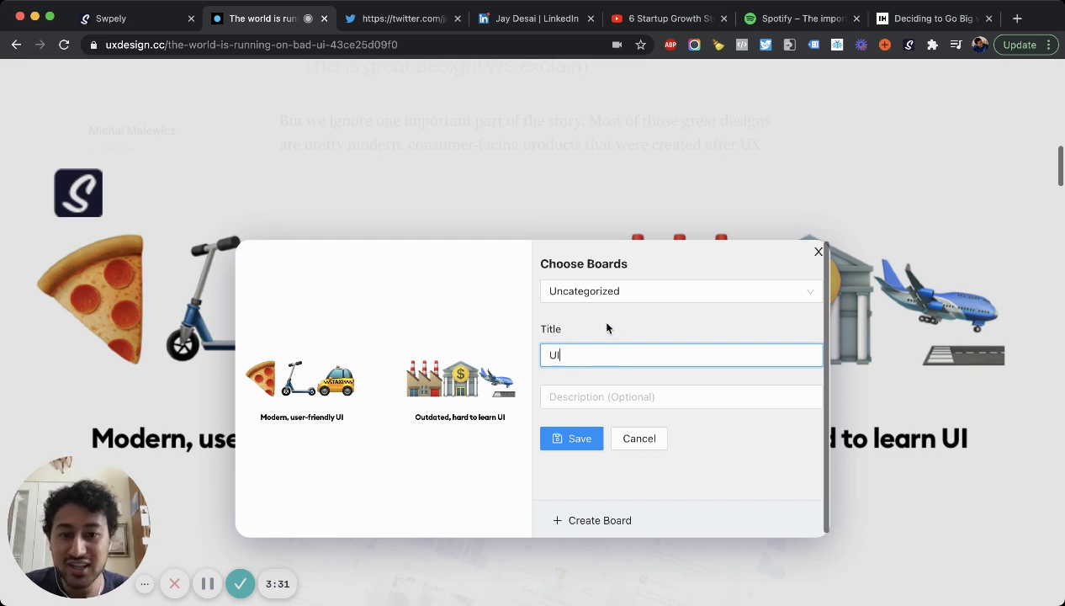
pyautogui.click(613, 324)
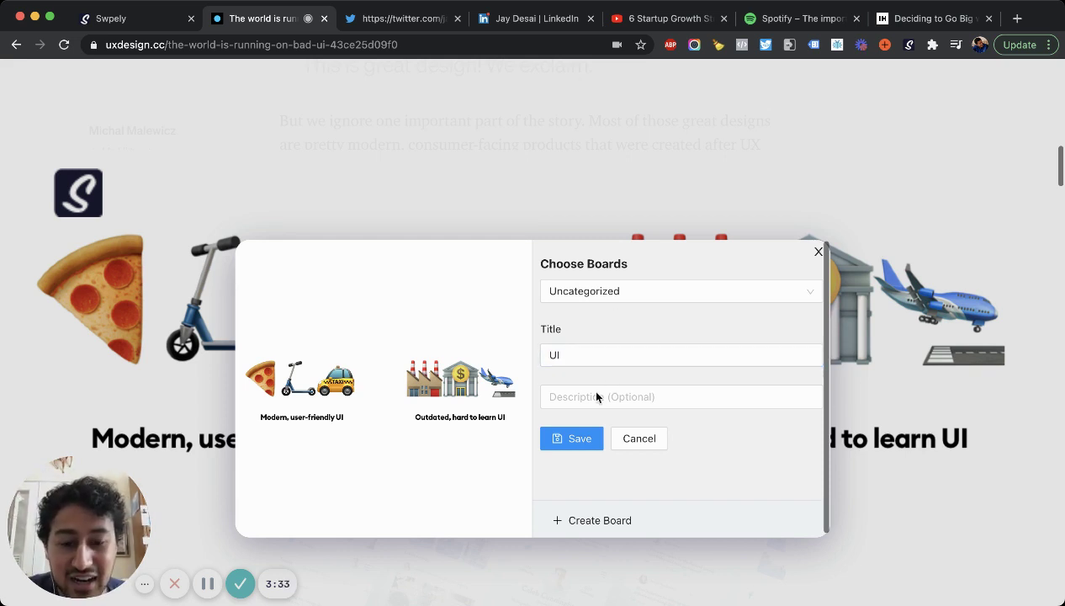
# - Create another board named "Images" from the image's save dialog
pyautogui.click(586, 519)
pyautogui.click(594, 292)
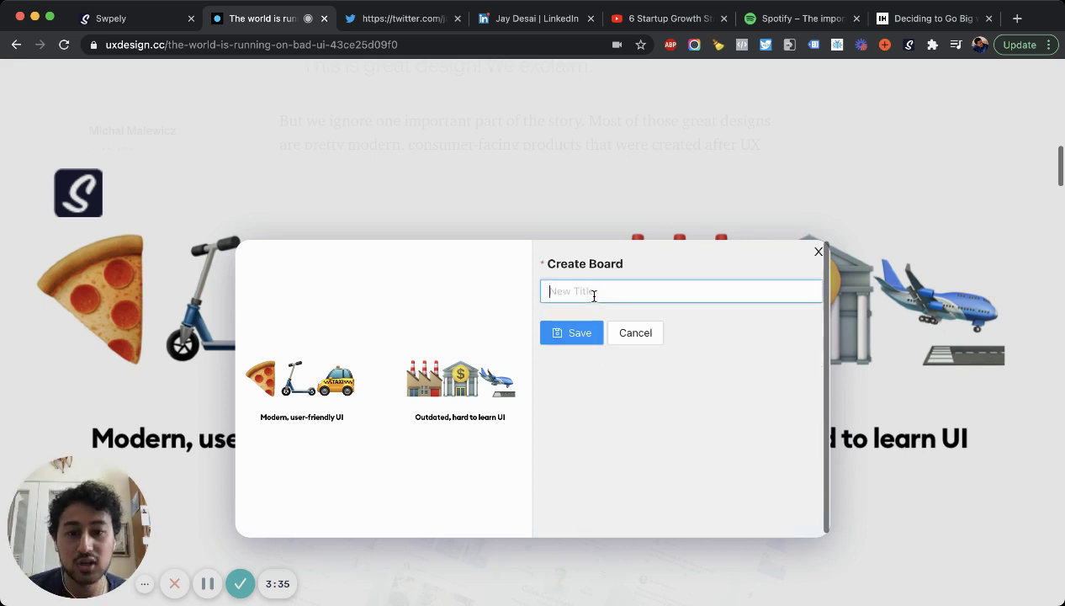
pyautogui.write('Image')
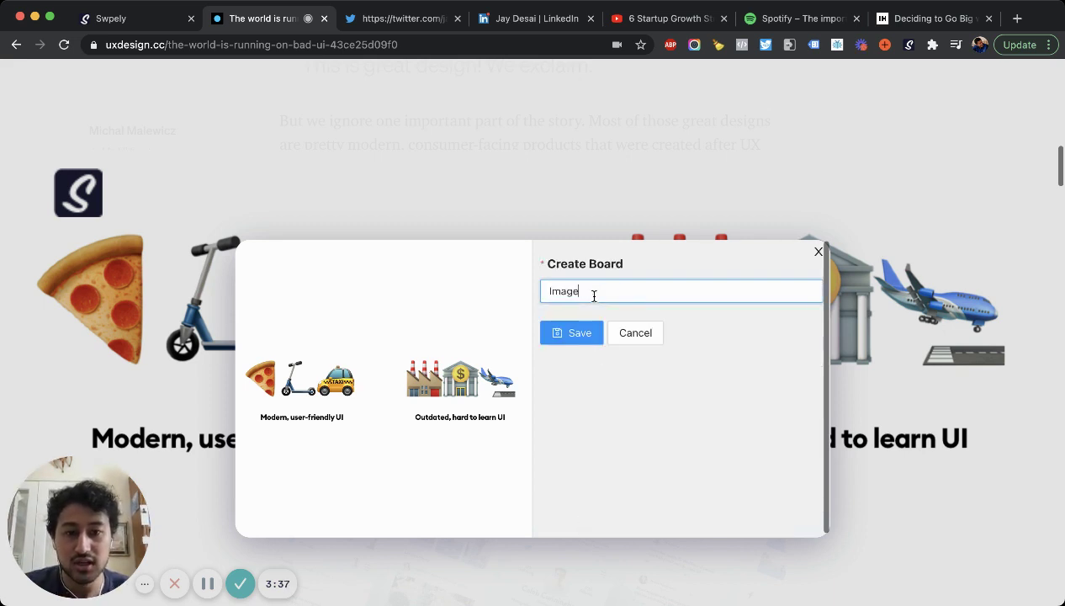
pyautogui.write('s')
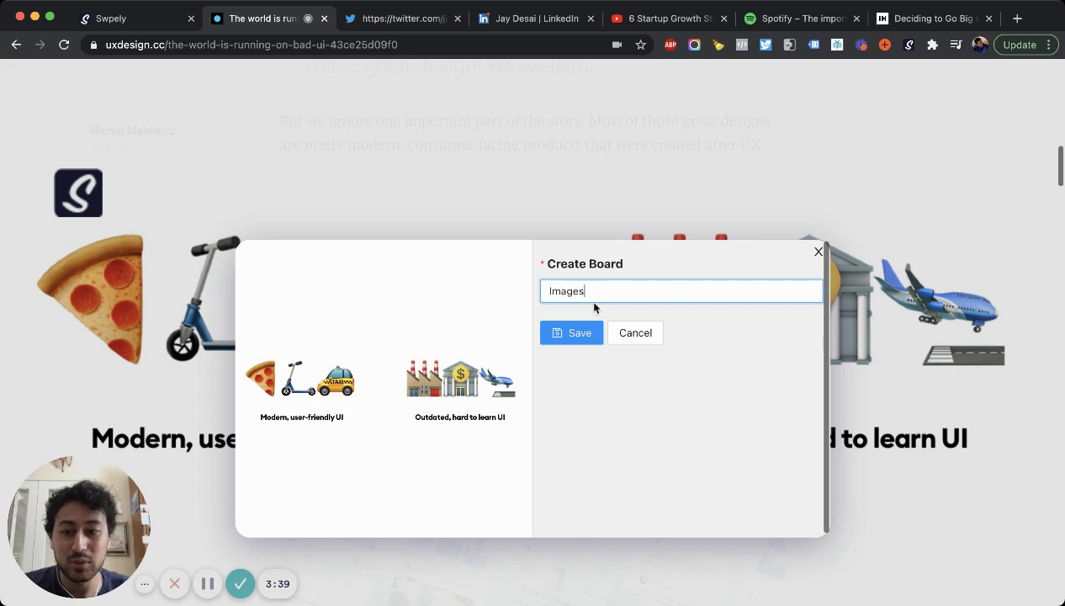
pyautogui.click(587, 312)
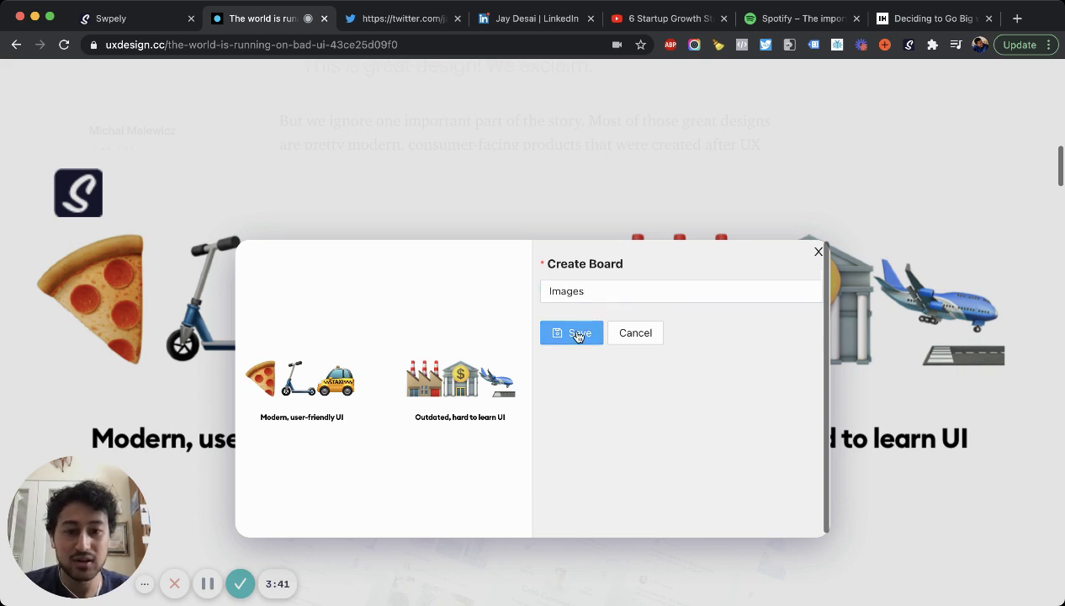
pyautogui.click(578, 335)
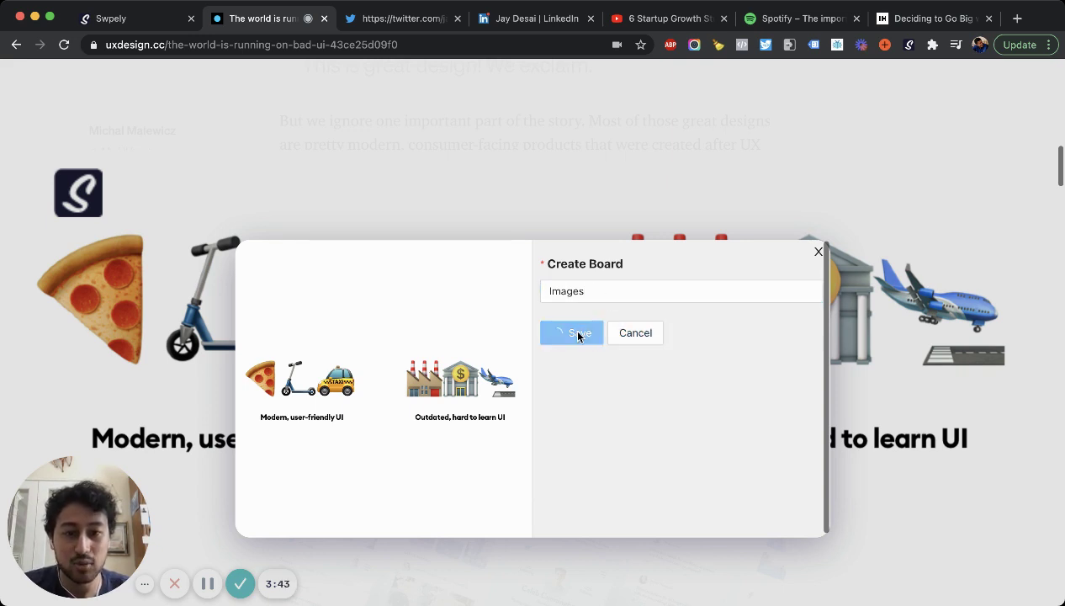
# - Save the image to the Blog Inspiration board with the title "UI"
pyautogui.click(613, 296)
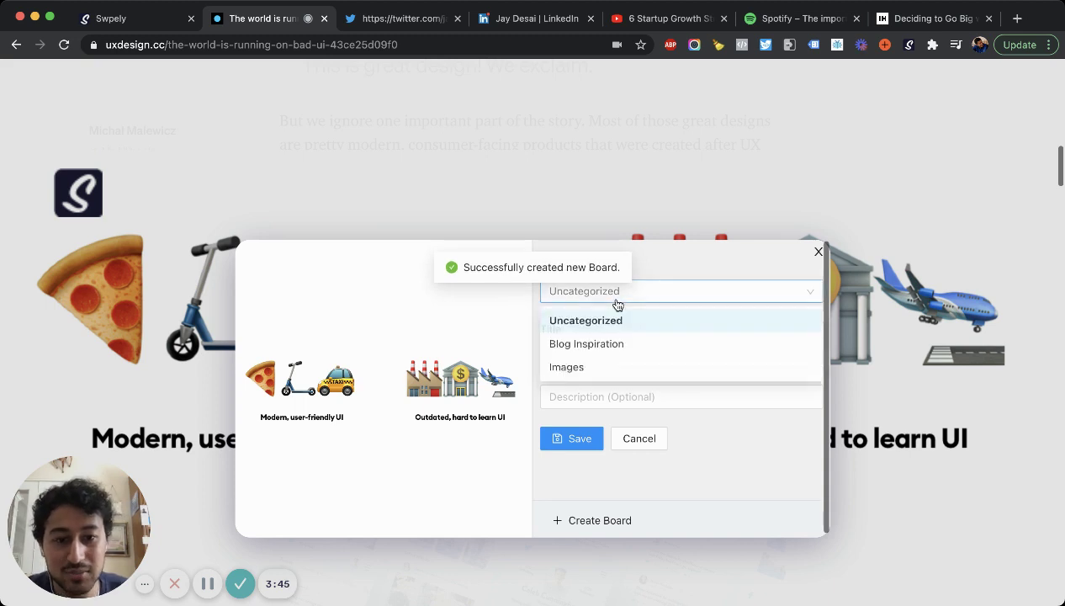
pyautogui.click(611, 349)
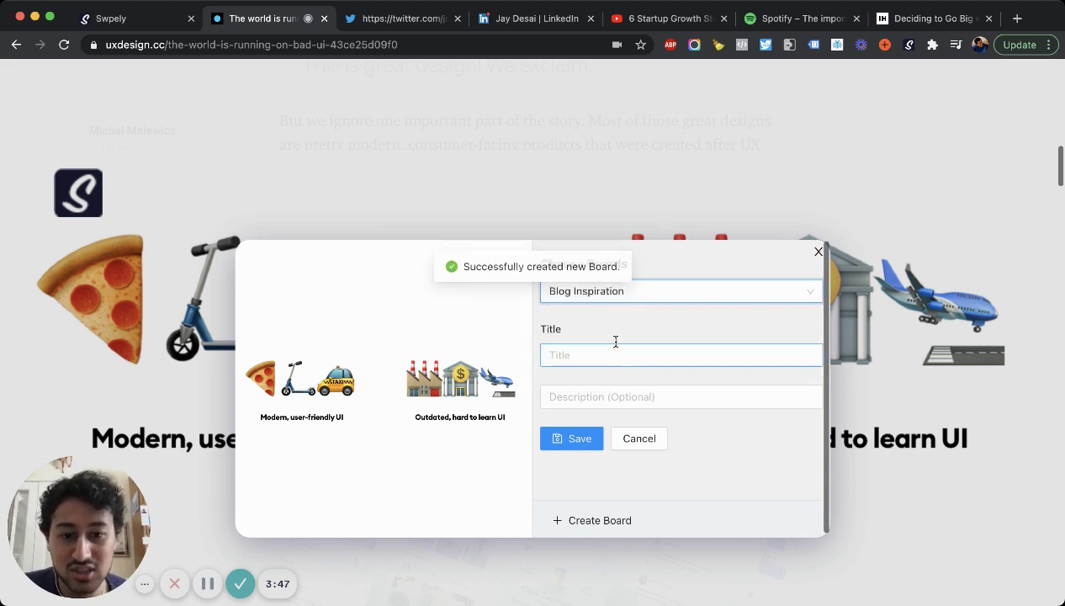
pyautogui.write('UI')
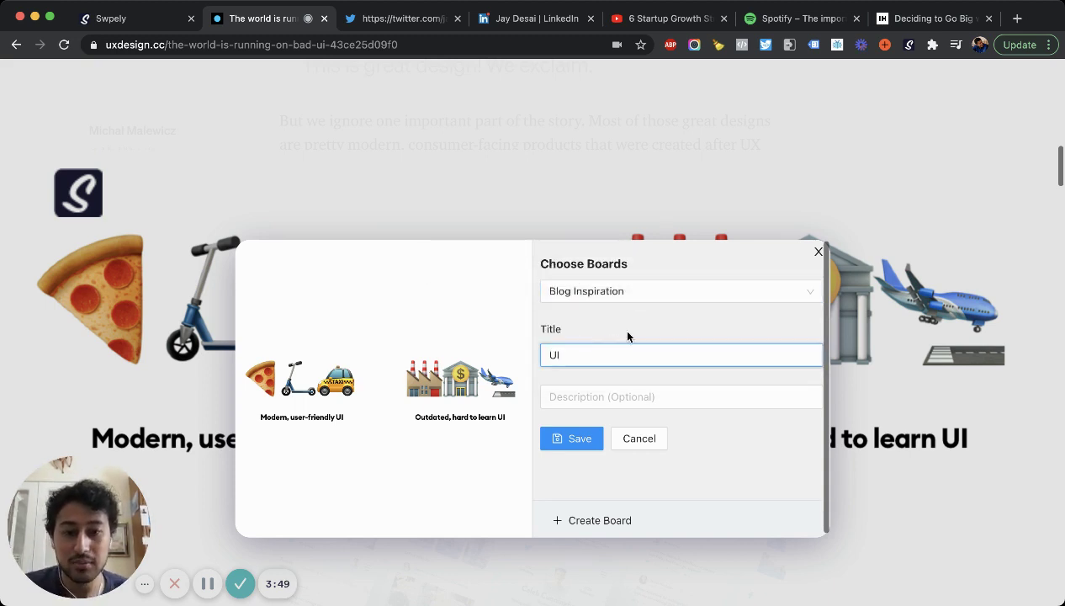
pyautogui.click(636, 325)
pyautogui.click(580, 440)
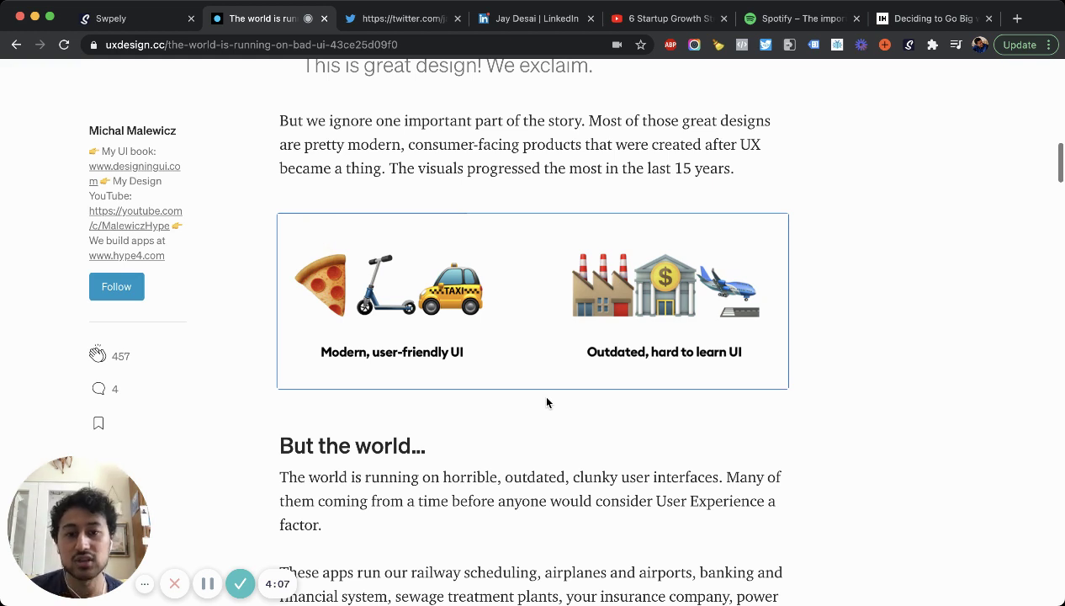
# - Look through the article's remaining images for the Swpely save option on each one
pyautogui.scroll(-1, 547, 403)
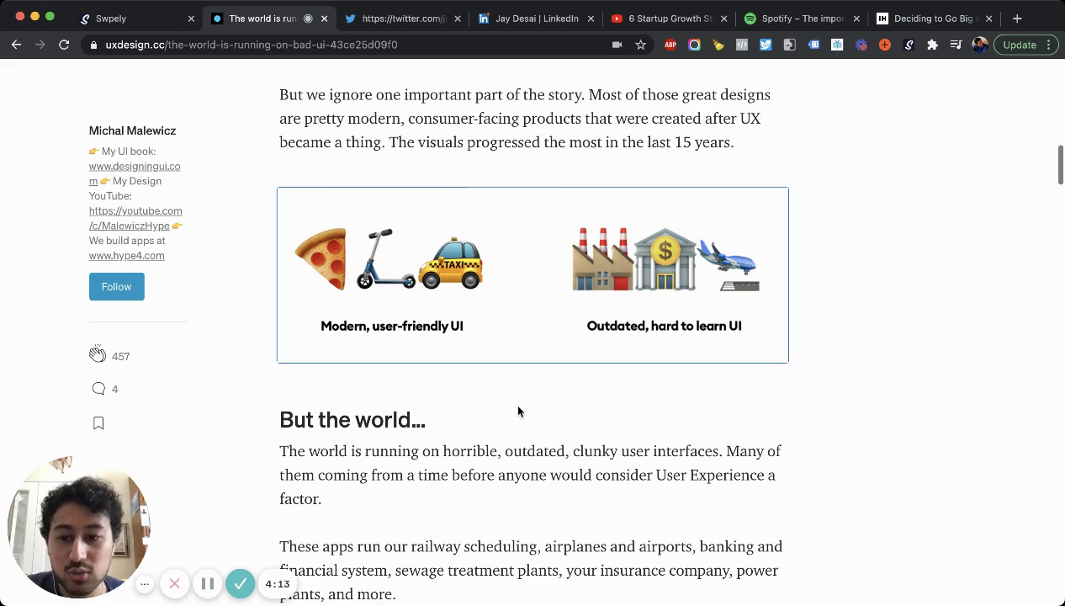
pyautogui.scroll(-1, 519, 410)
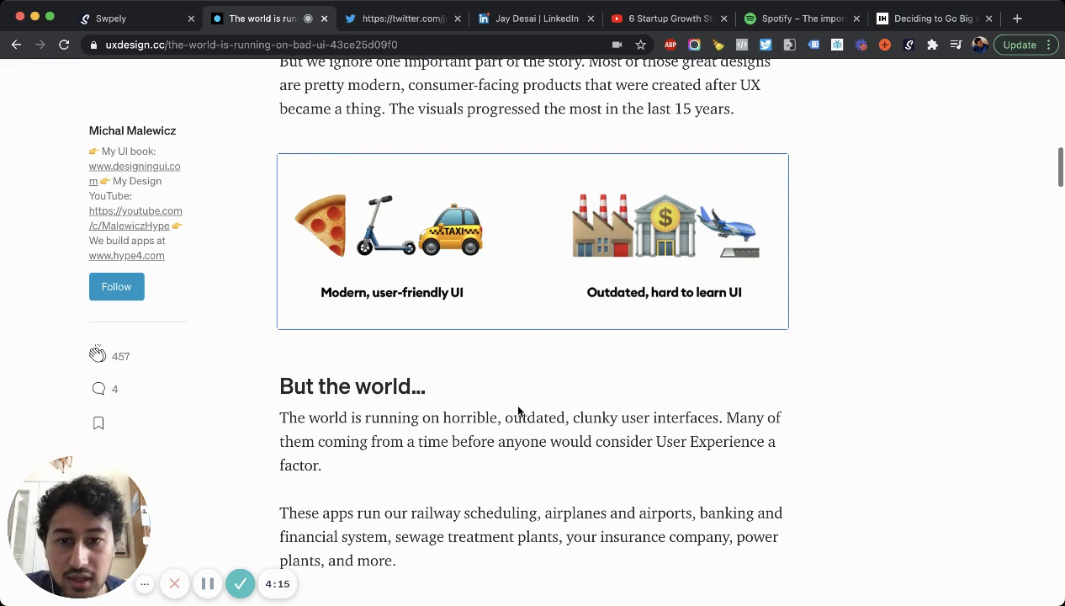
pyautogui.scroll(-10, 519, 410)
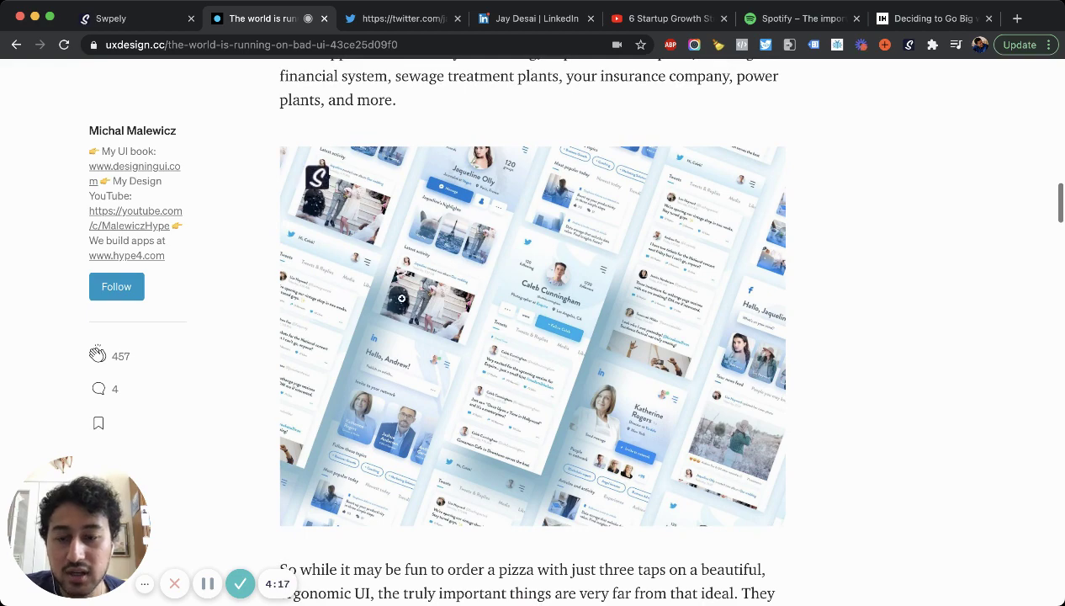
pyautogui.scroll(-2, 424, 337)
pyautogui.scroll(-8, 424, 337)
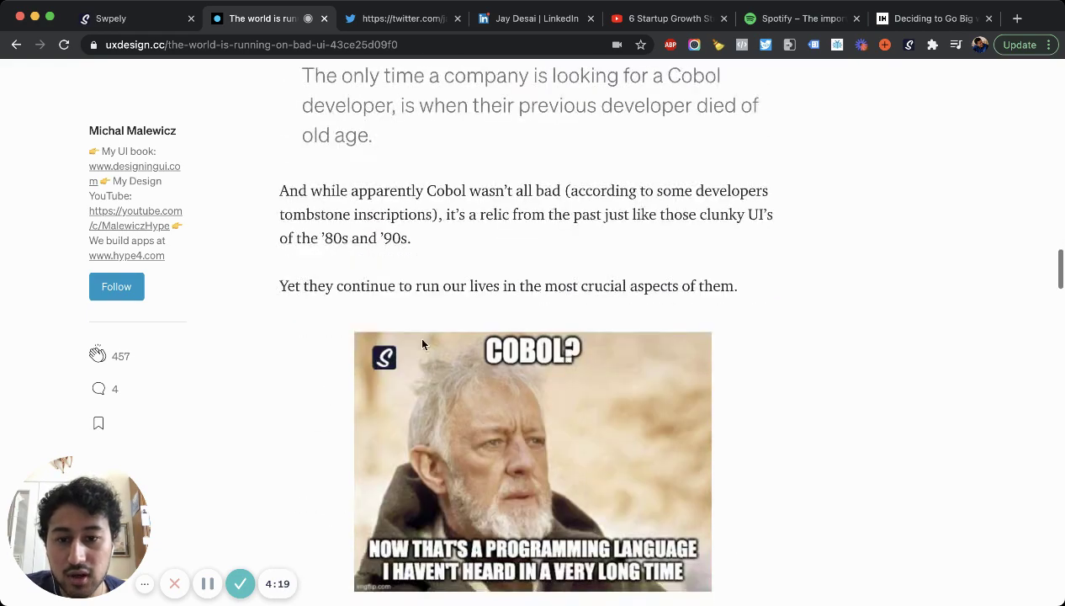
pyautogui.scroll(-2, 402, 380)
pyautogui.scroll(-5, 381, 308)
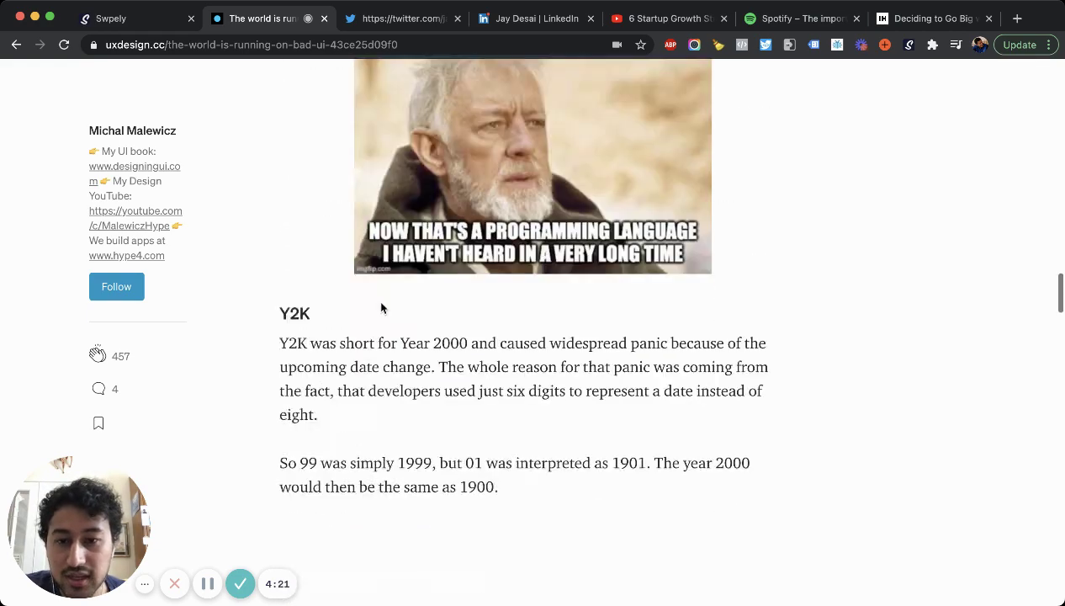
pyautogui.scroll(-5, 381, 308)
pyautogui.scroll(1, 376, 297)
pyautogui.scroll(-4, 376, 297)
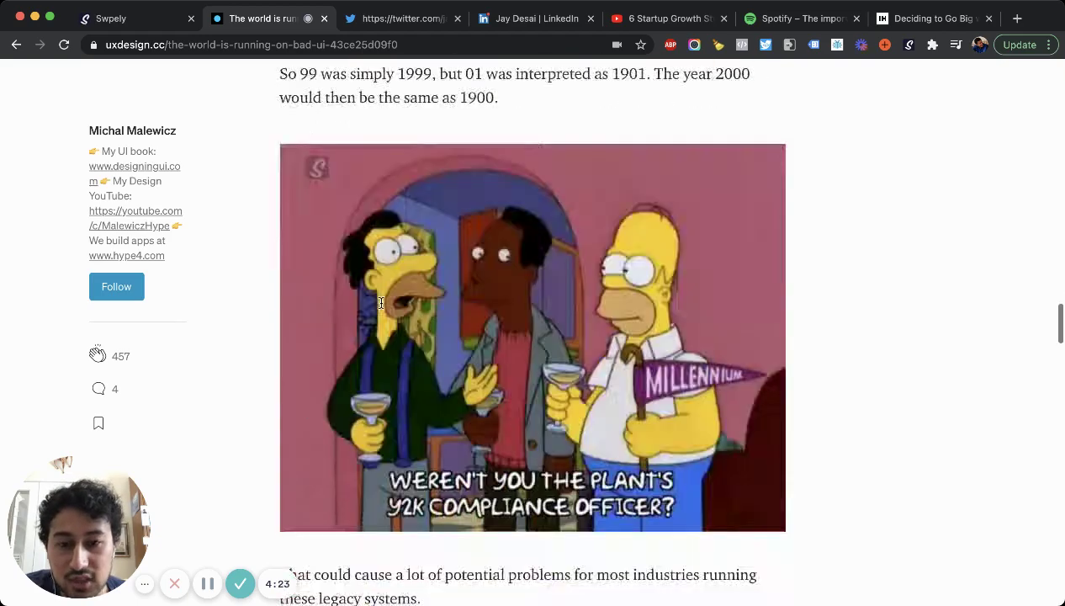
pyautogui.scroll(10, 381, 303)
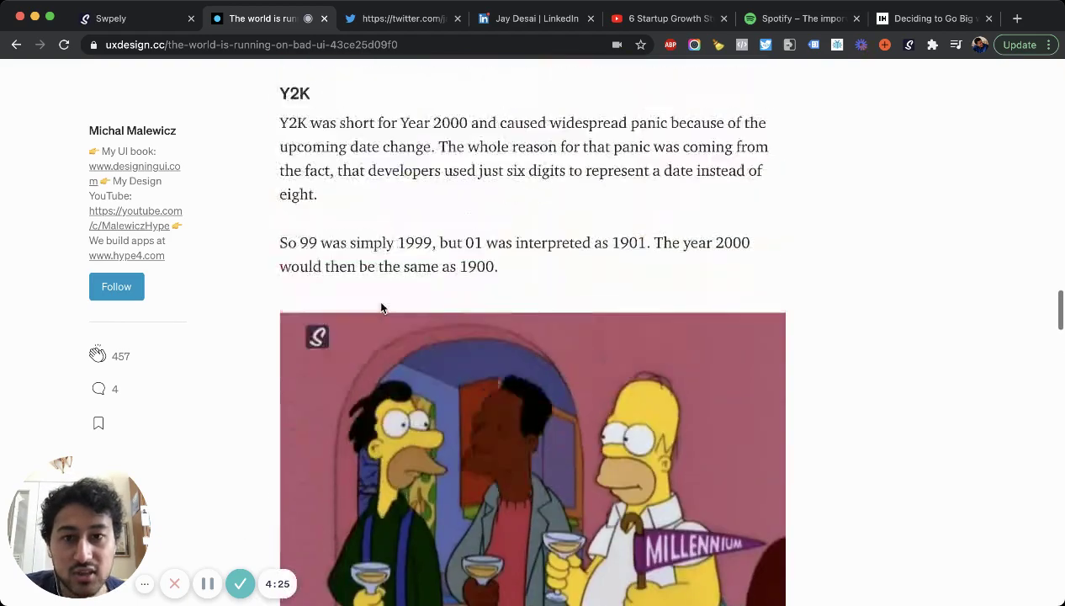
pyautogui.scroll(8, 381, 303)
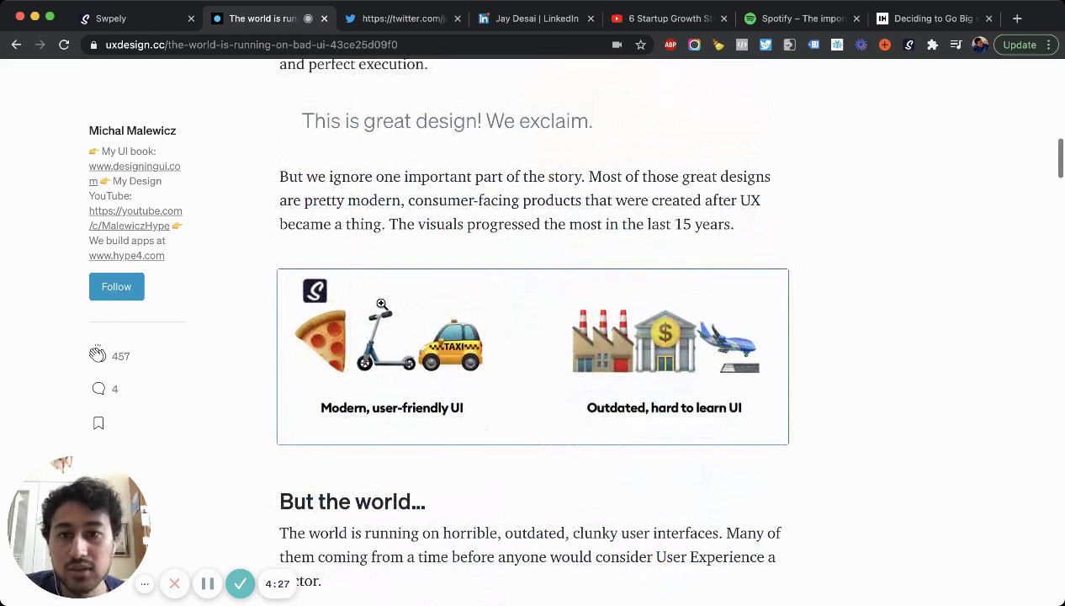
# - Switch to the Twitter profile and open the Swpely save dialog for its pinned tweet about content and paid acquisition
pyautogui.click(388, 28)
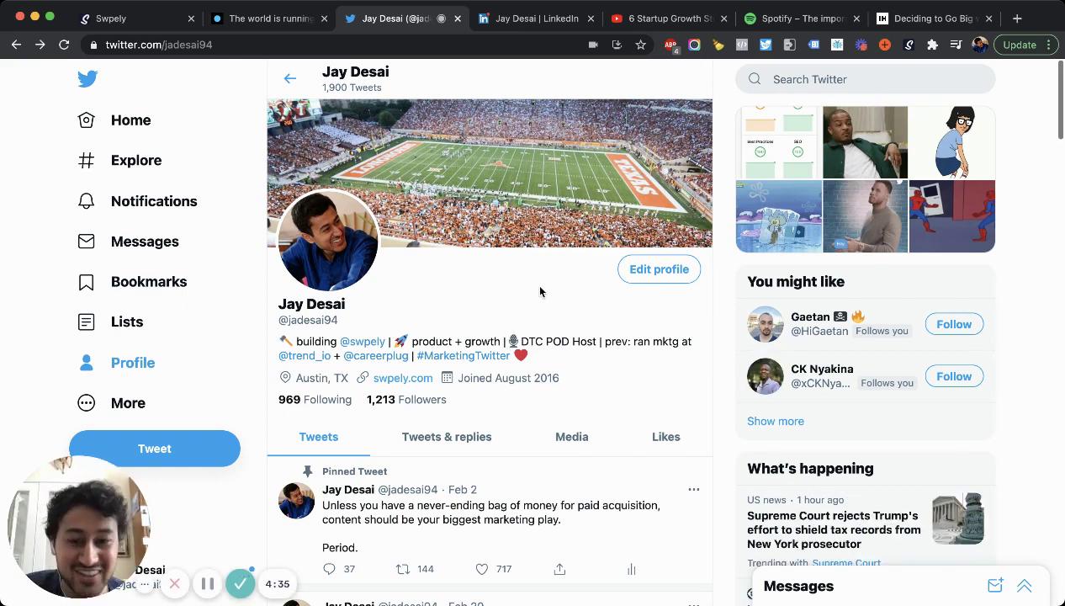
pyautogui.scroll(-1, 540, 292)
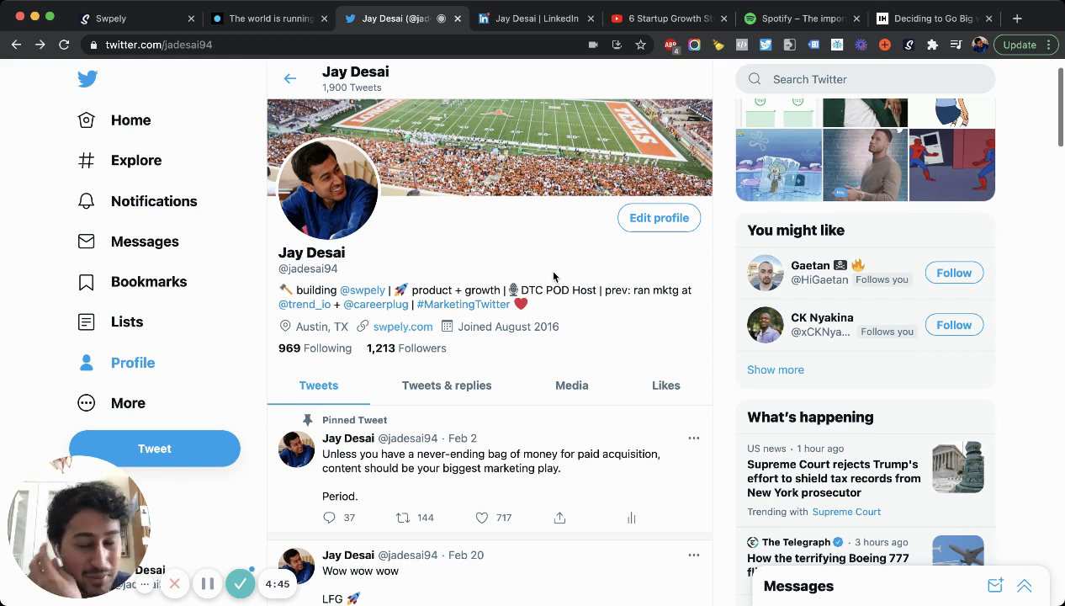
pyautogui.scroll(-2, 555, 278)
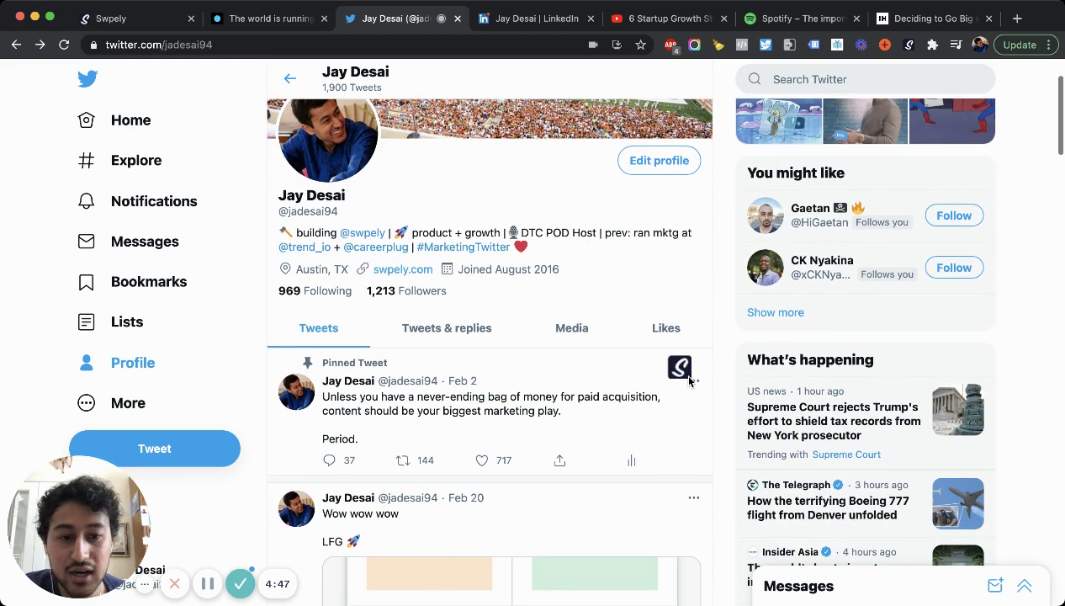
pyautogui.scroll(-4, 675, 405)
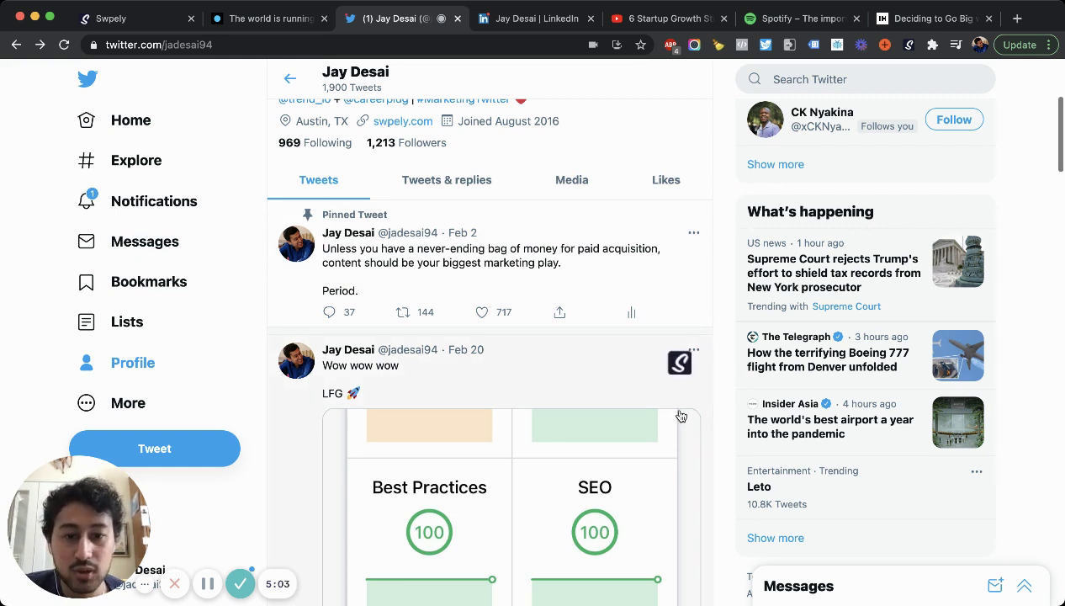
pyautogui.click(678, 220)
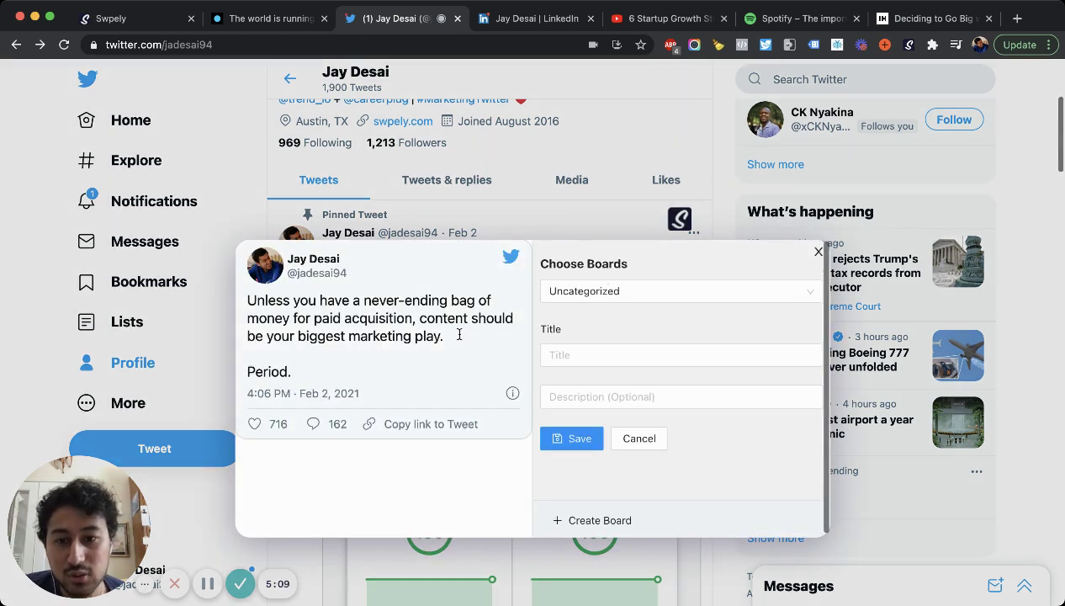
# - Save the pinned tweet to the Blog Inspiration board with the title "Content Marketing"
pyautogui.click(598, 290)
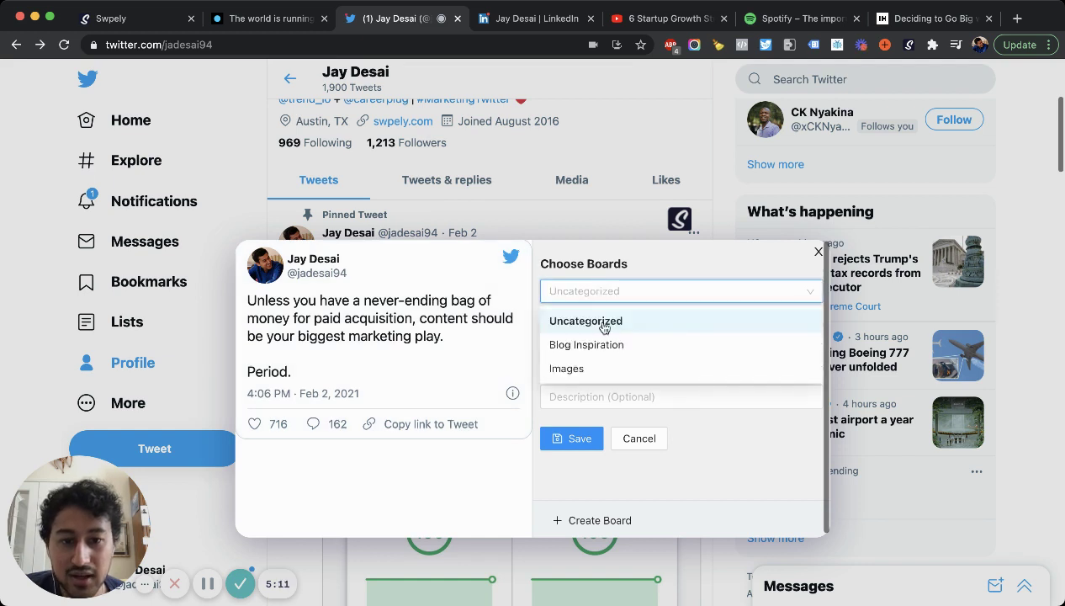
pyautogui.click(611, 347)
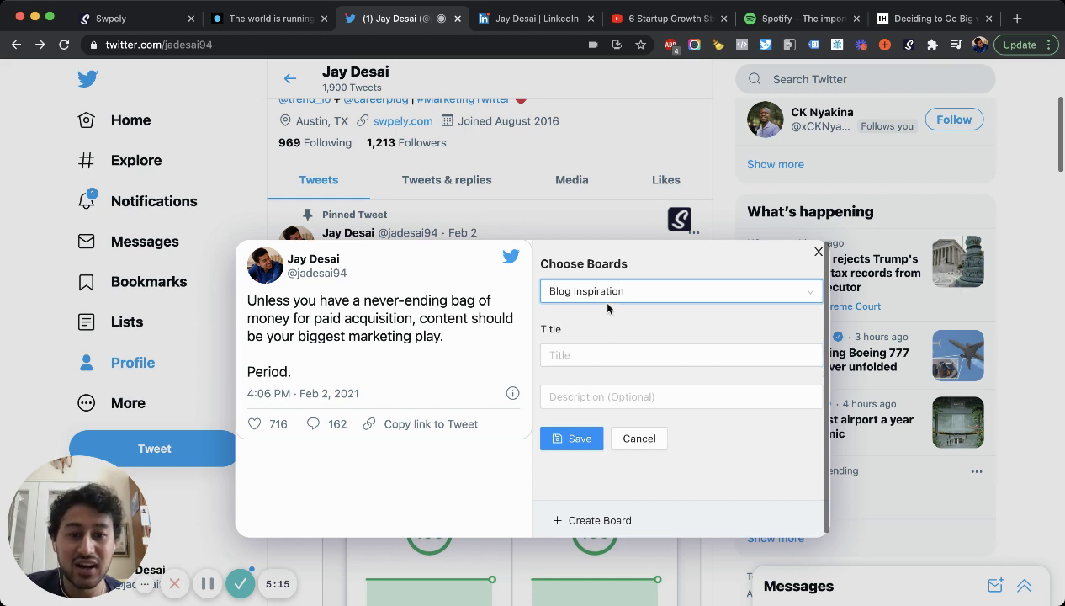
pyautogui.click(581, 352)
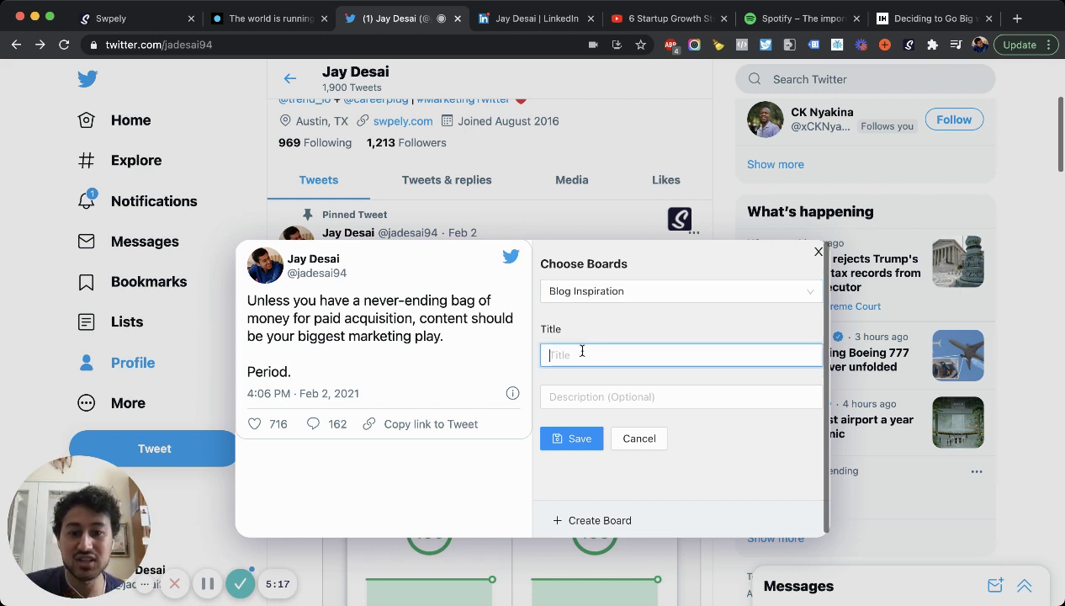
pyautogui.write('C')
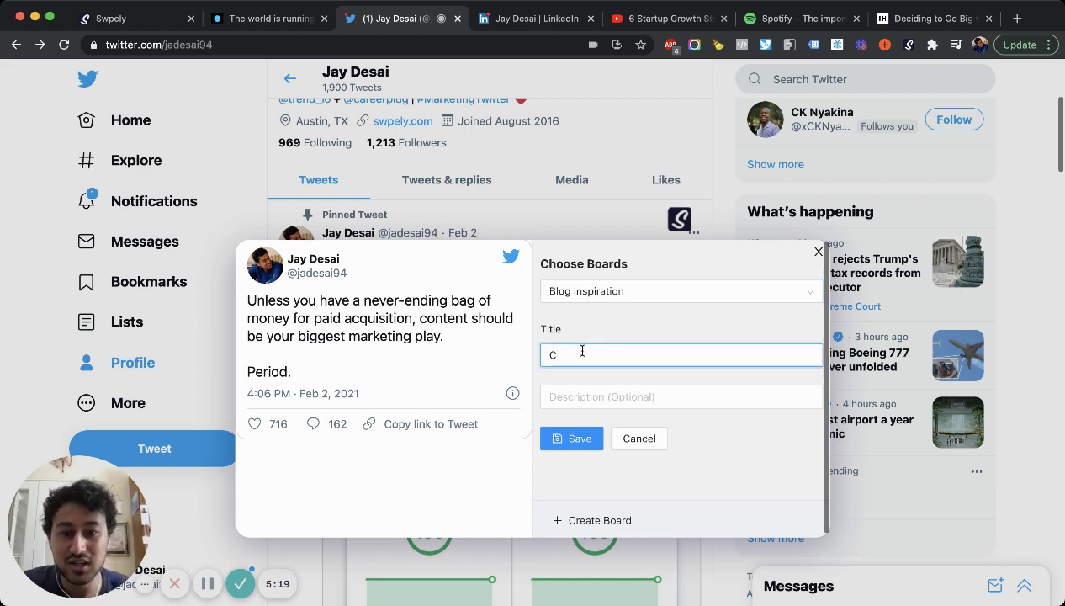
pyautogui.write('ontent Marke')
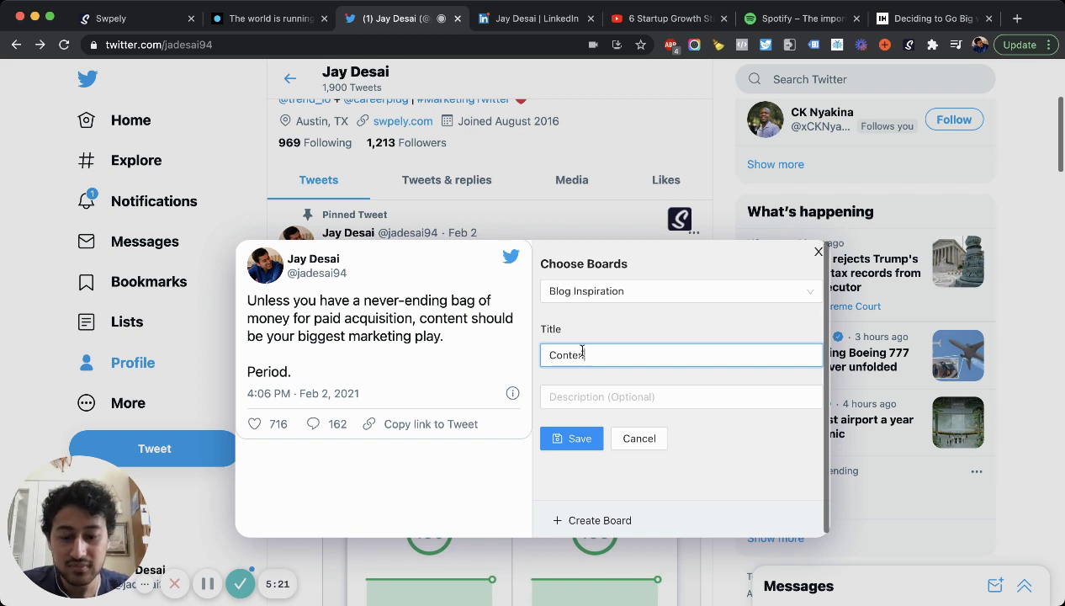
pyautogui.write('ting')
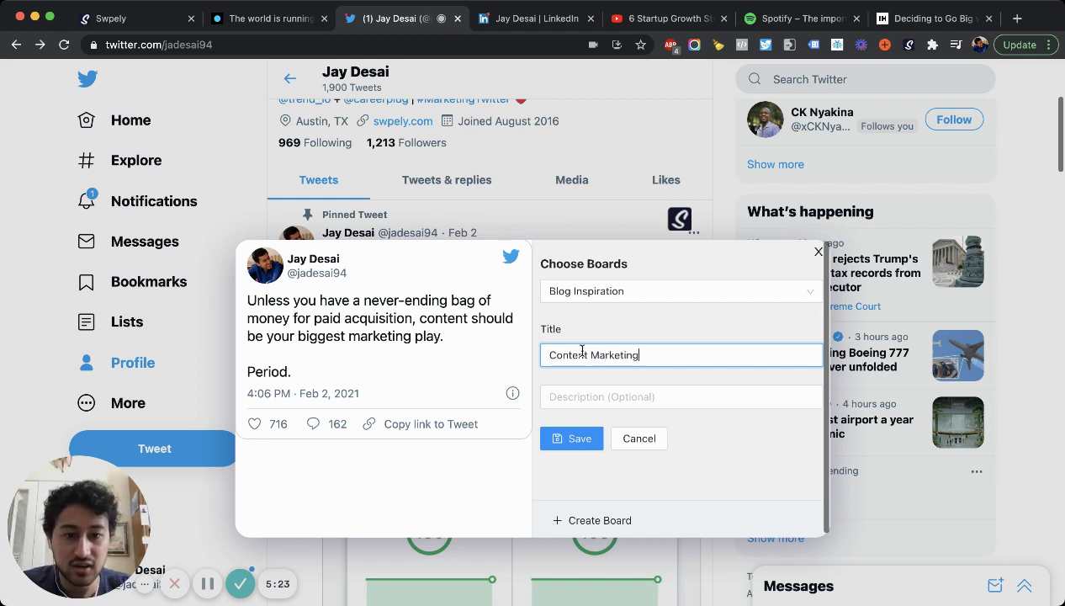
pyautogui.click(609, 330)
pyautogui.click(582, 445)
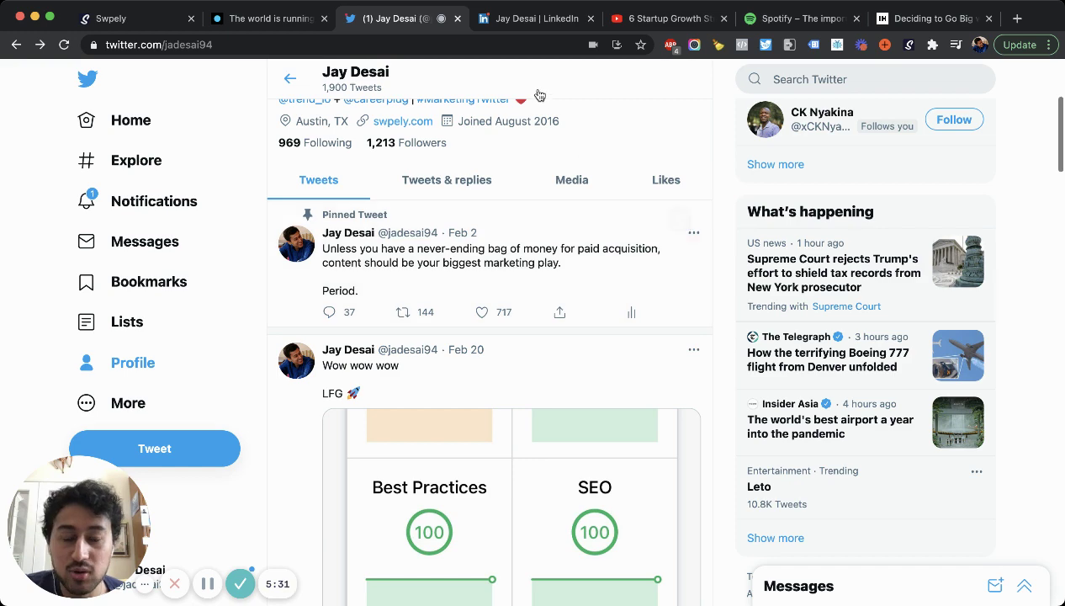
# - Switch to the LinkedIn posts page, open the Swpely save dialog for the newest post and read through its preview
pyautogui.click(532, 25)
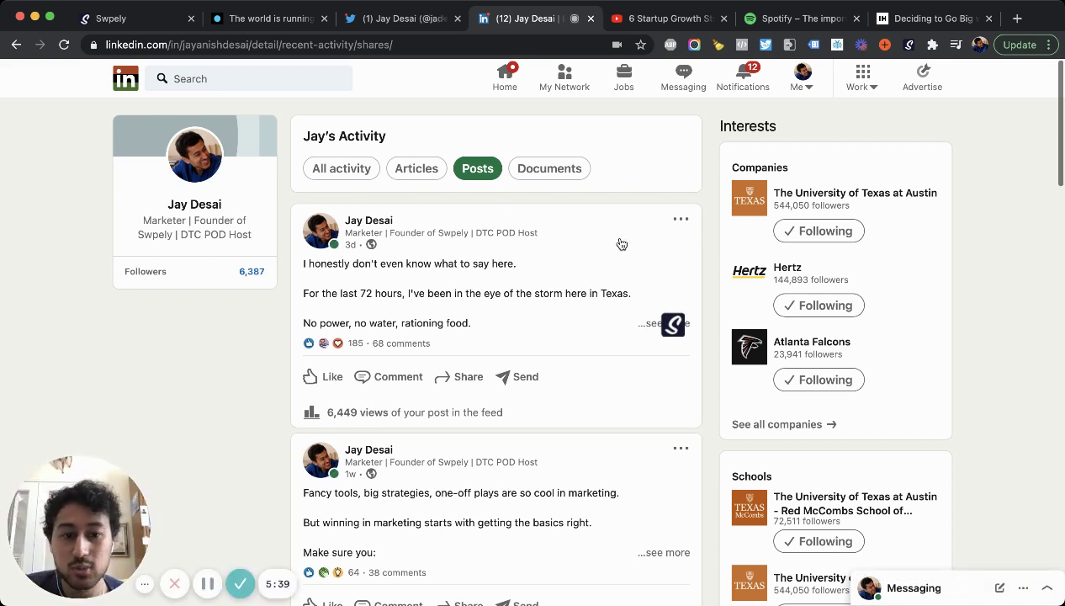
pyautogui.click(667, 328)
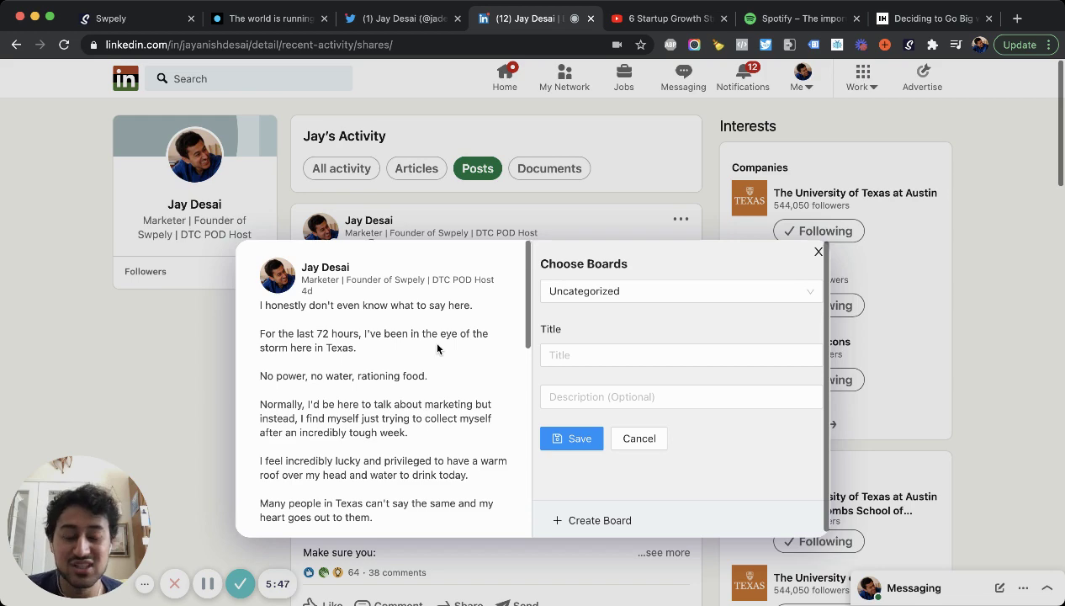
pyautogui.scroll(-10, 437, 348)
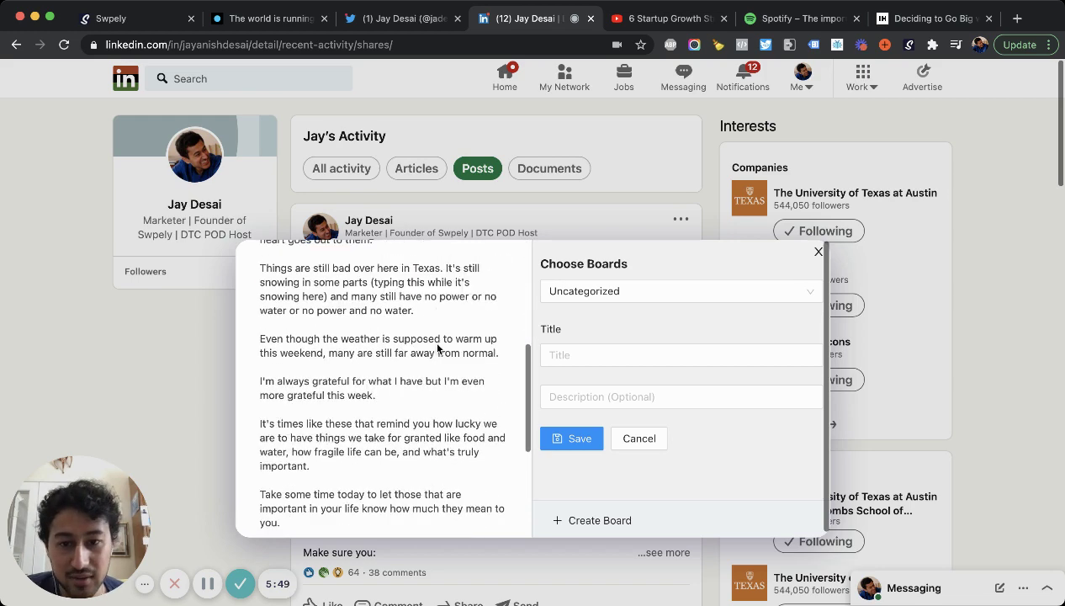
pyautogui.scroll(10, 437, 349)
# - Save the LinkedIn post to the Blog Inspiration board with the title "LinkedIn post"
pyautogui.click(611, 291)
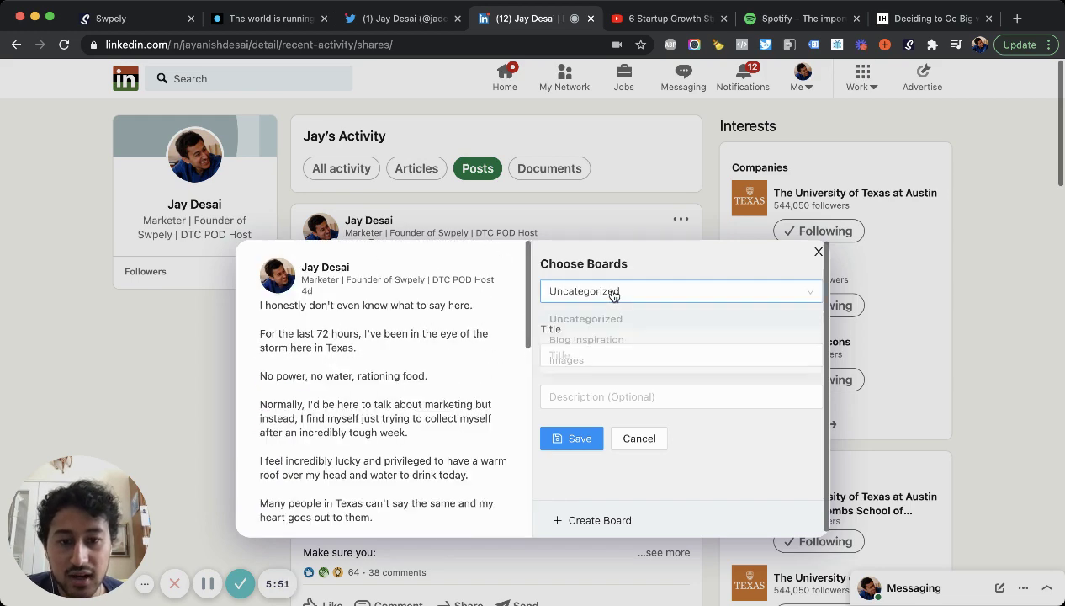
pyautogui.click(596, 344)
pyautogui.click(597, 345)
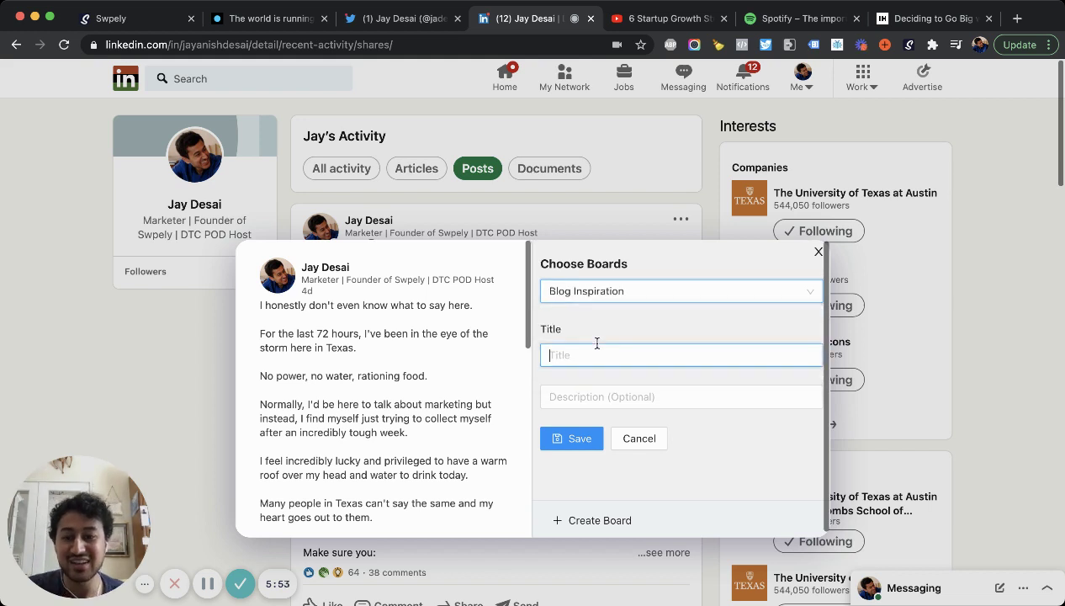
pyautogui.write('Link')
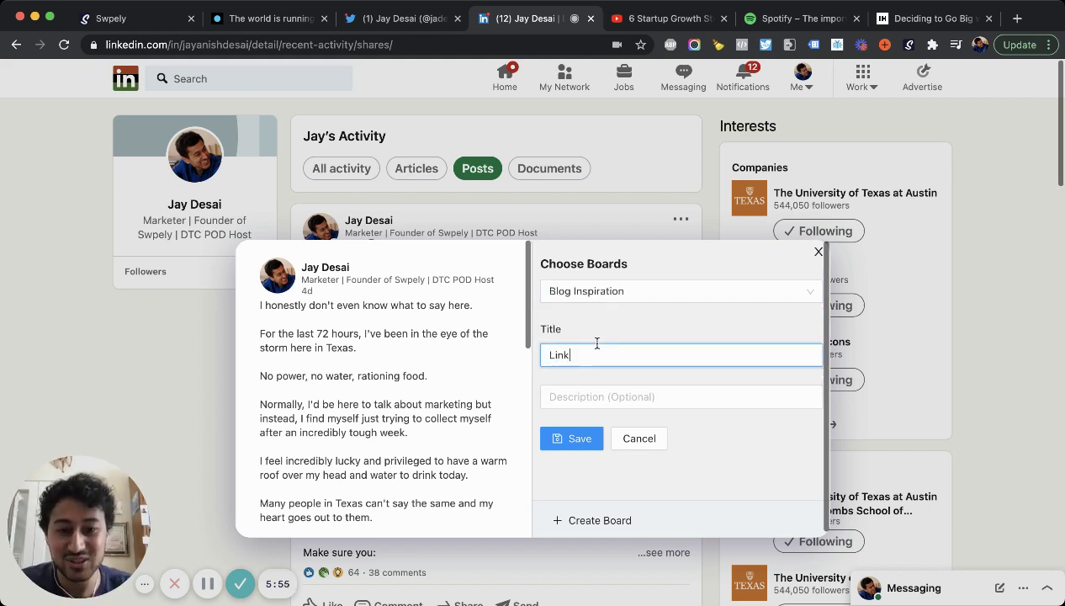
pyautogui.write('edIn post')
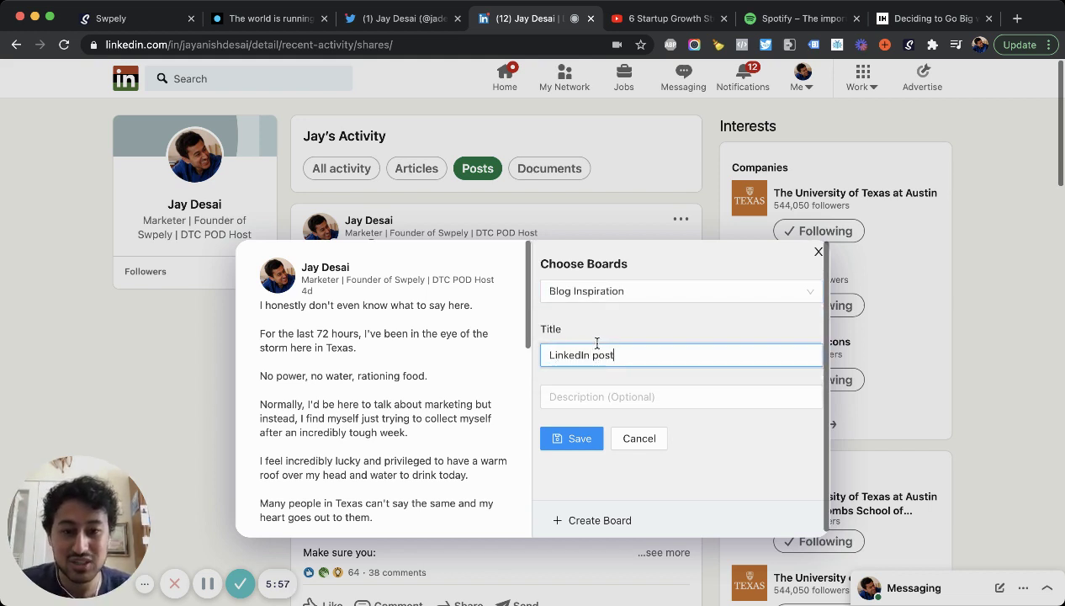
pyautogui.click(638, 316)
pyautogui.scroll(-10, 462, 437)
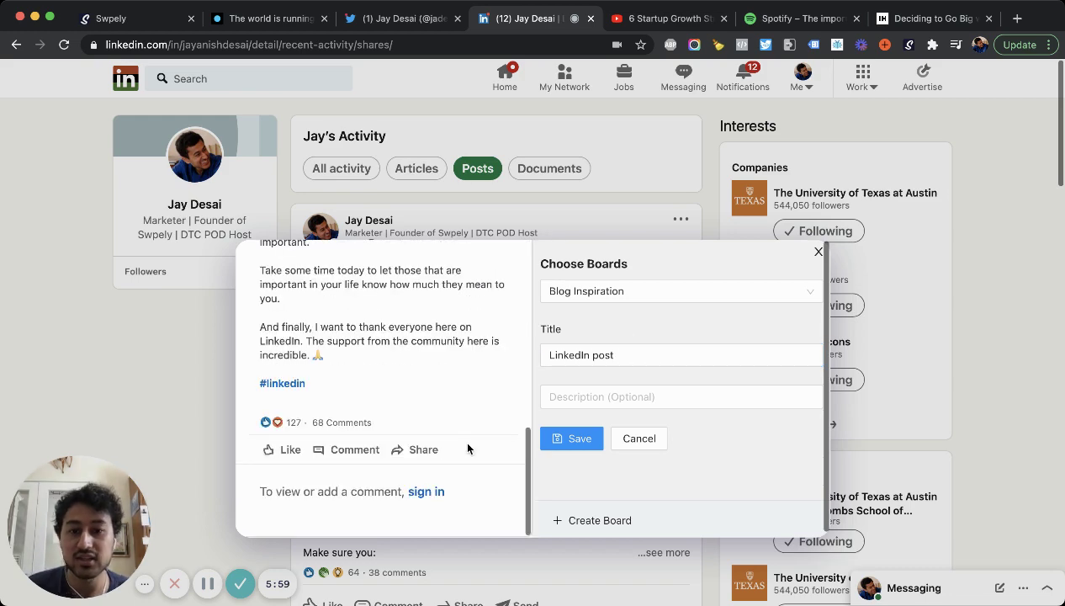
pyautogui.scroll(10, 462, 437)
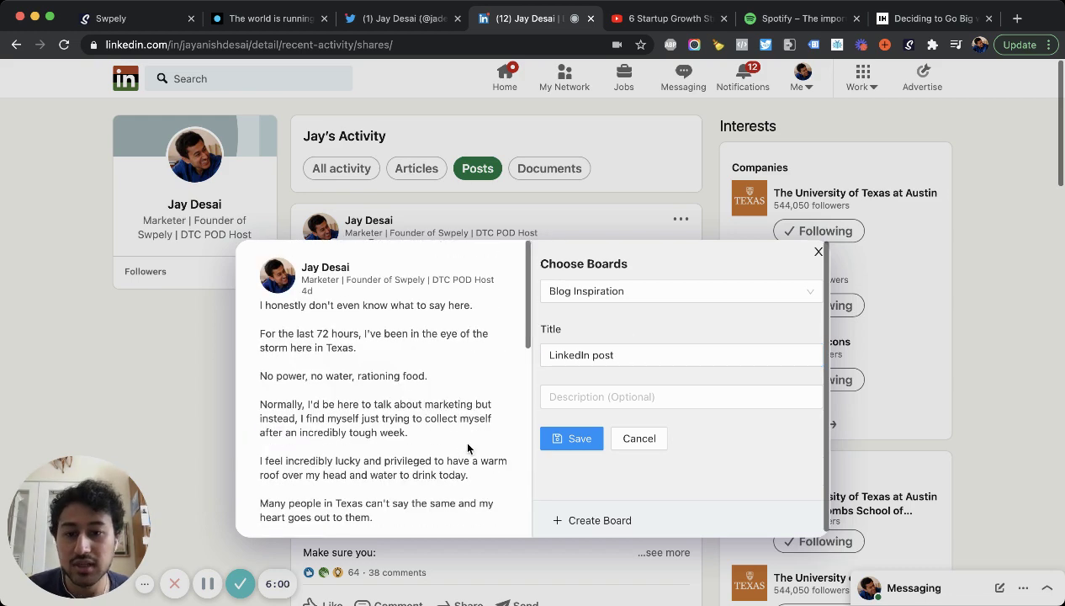
pyautogui.click(571, 438)
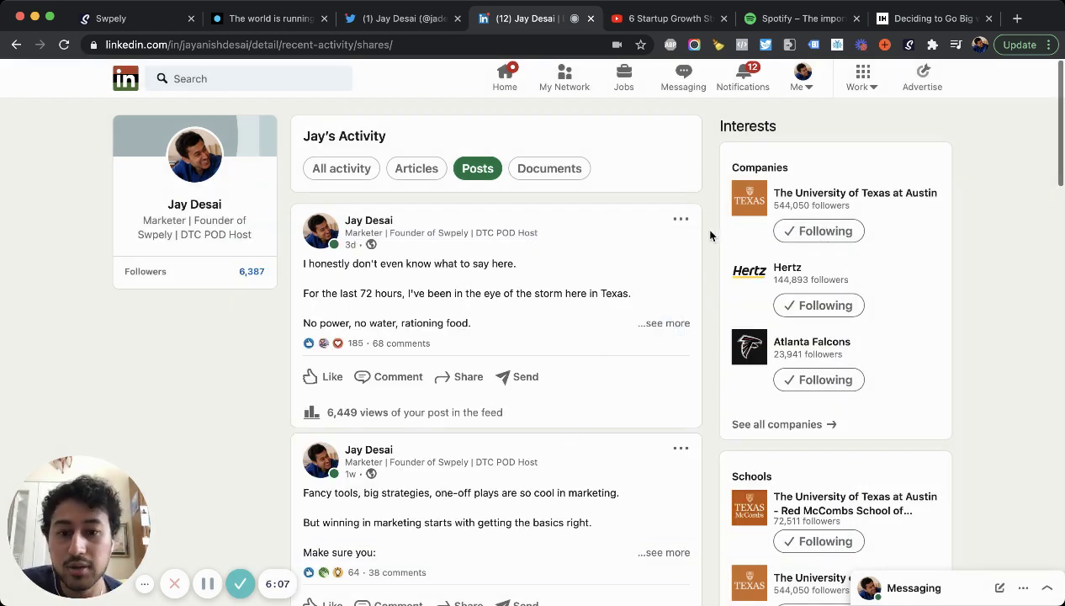
pyautogui.moveTo(659, 294)
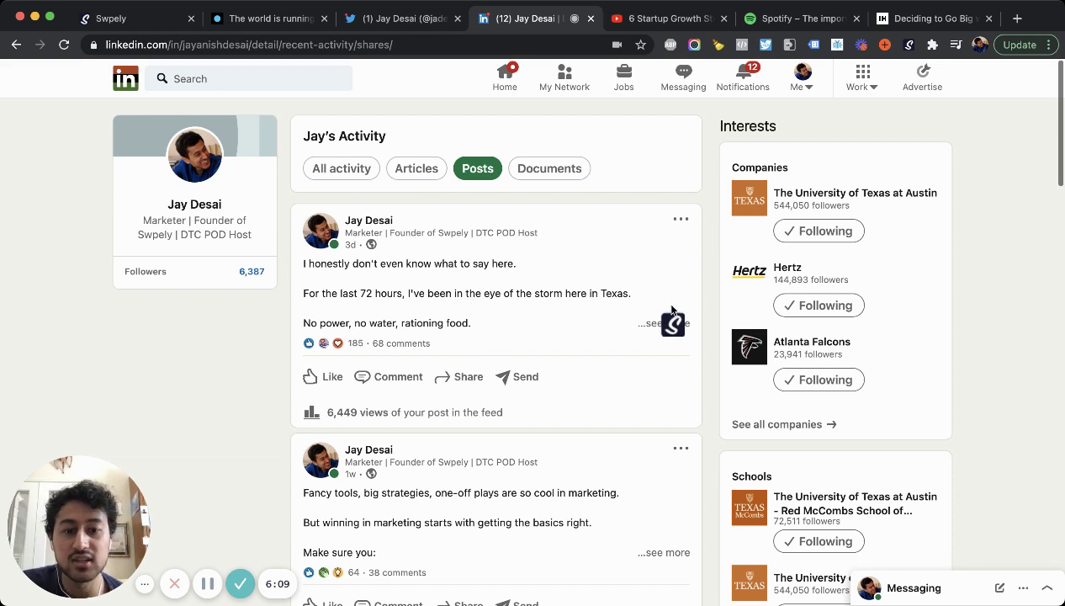
# - Switch to the YouTube video "6 Startup Growth Strategies from a Forbes Top VC" and look over its description and comments
pyautogui.click(644, 25)
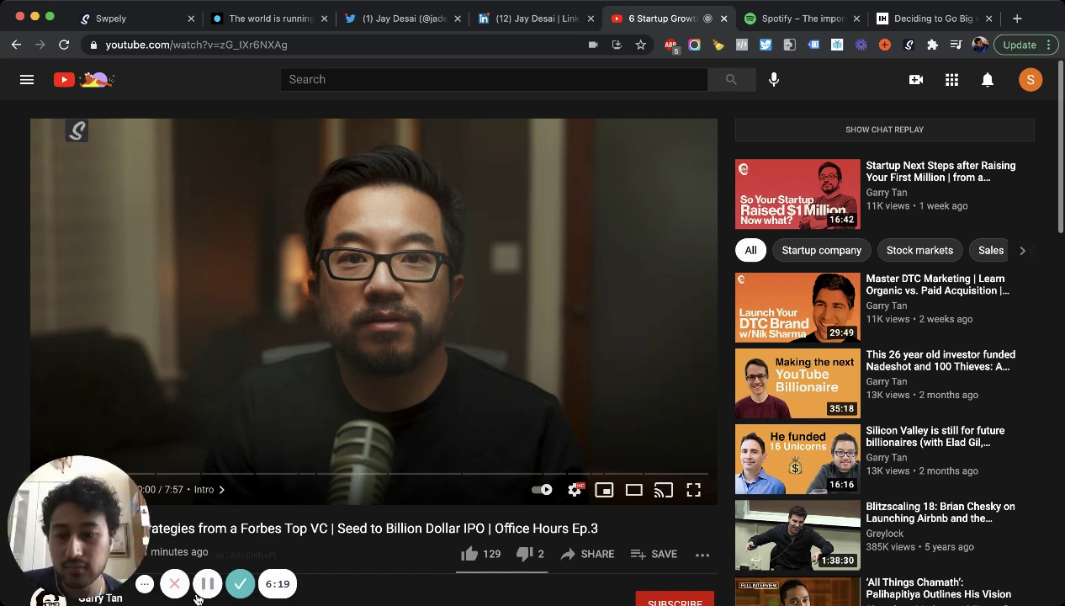
pyautogui.moveTo(365, 411)
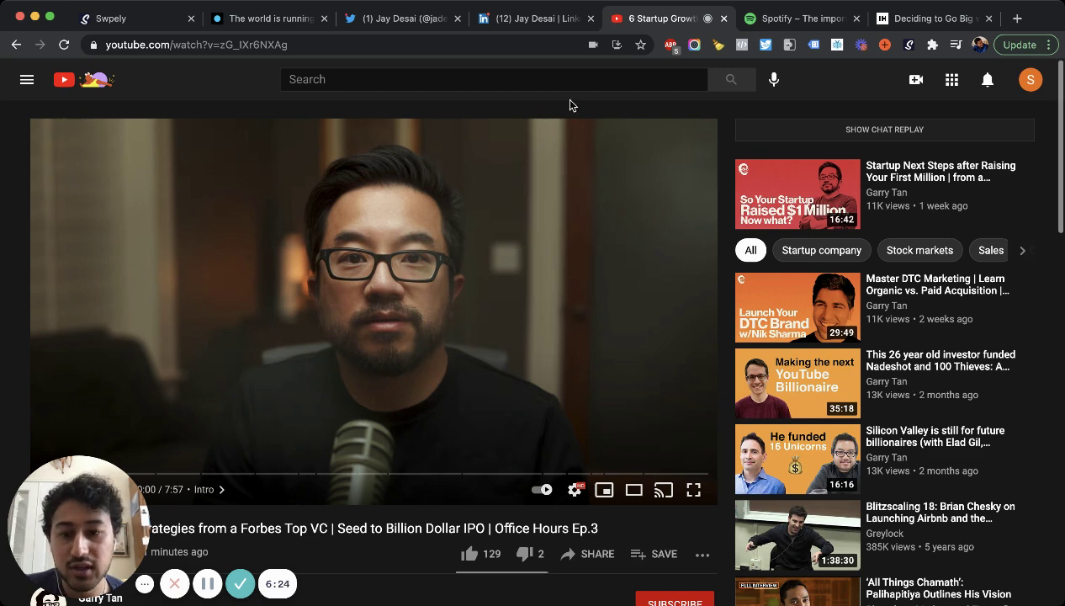
pyautogui.scroll(-4, 528, 243)
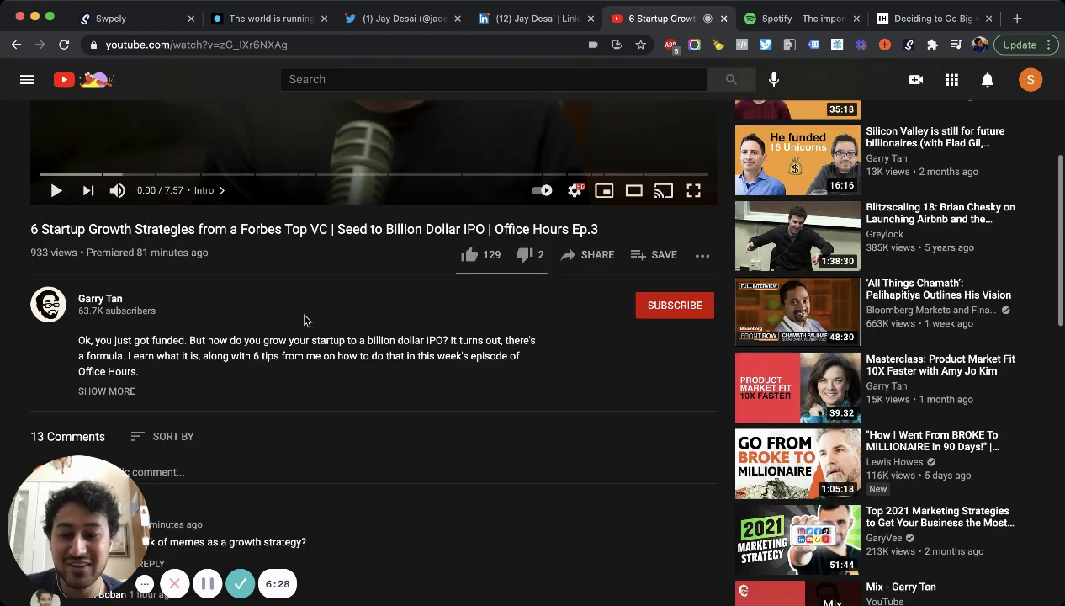
pyautogui.scroll(4, 304, 319)
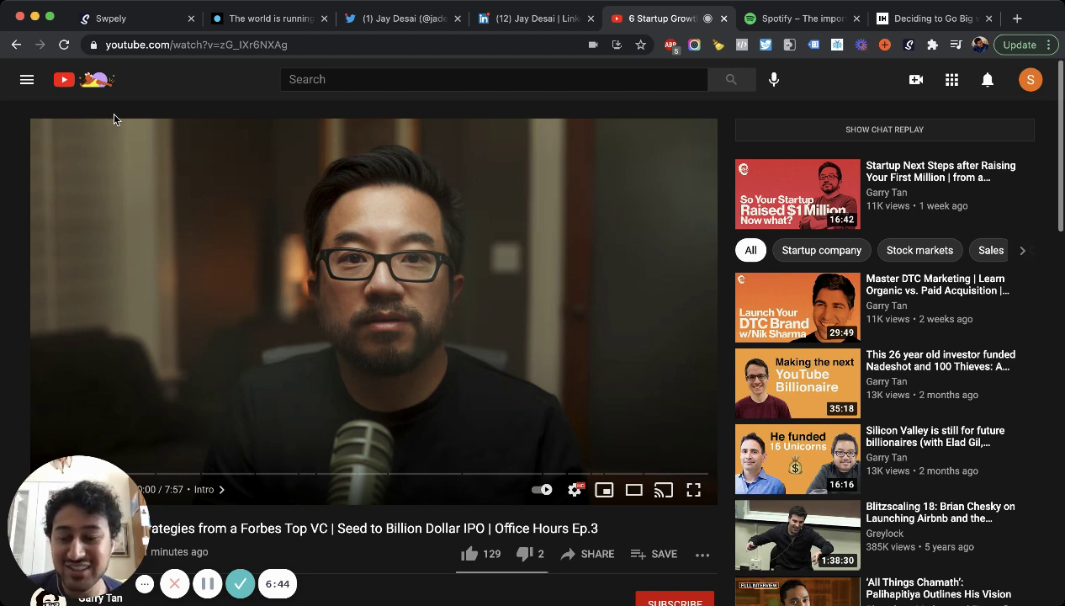
pyautogui.moveTo(113, 120)
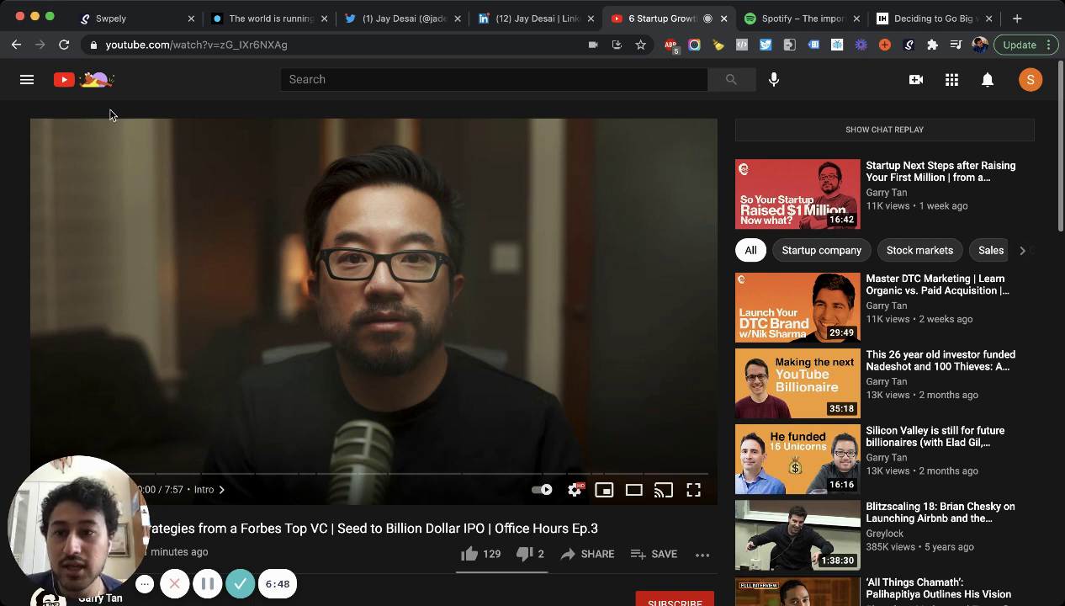
pyautogui.moveTo(78, 136)
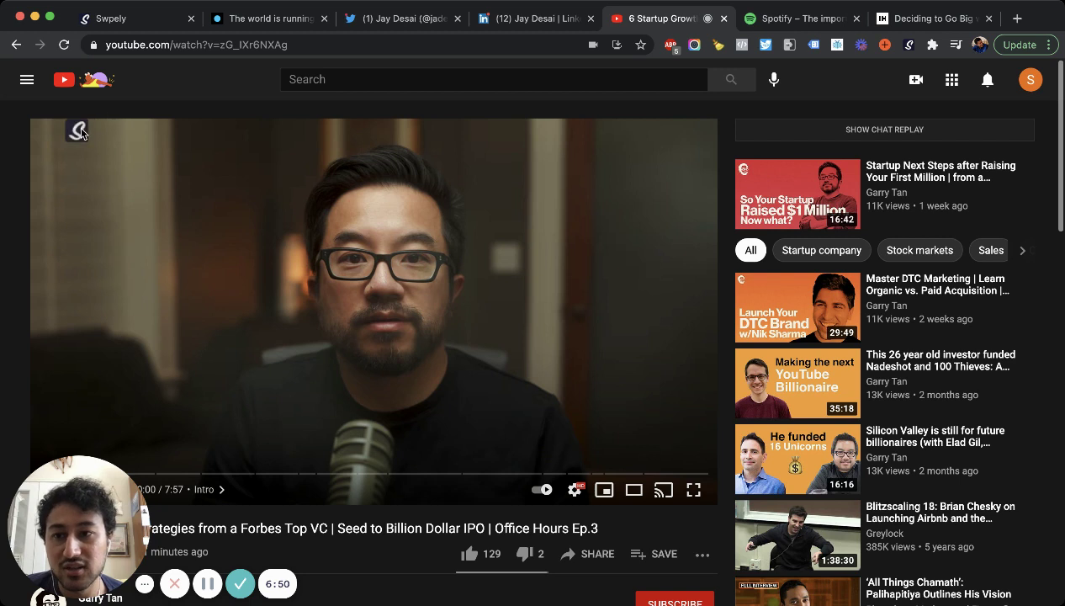
pyautogui.click(77, 130)
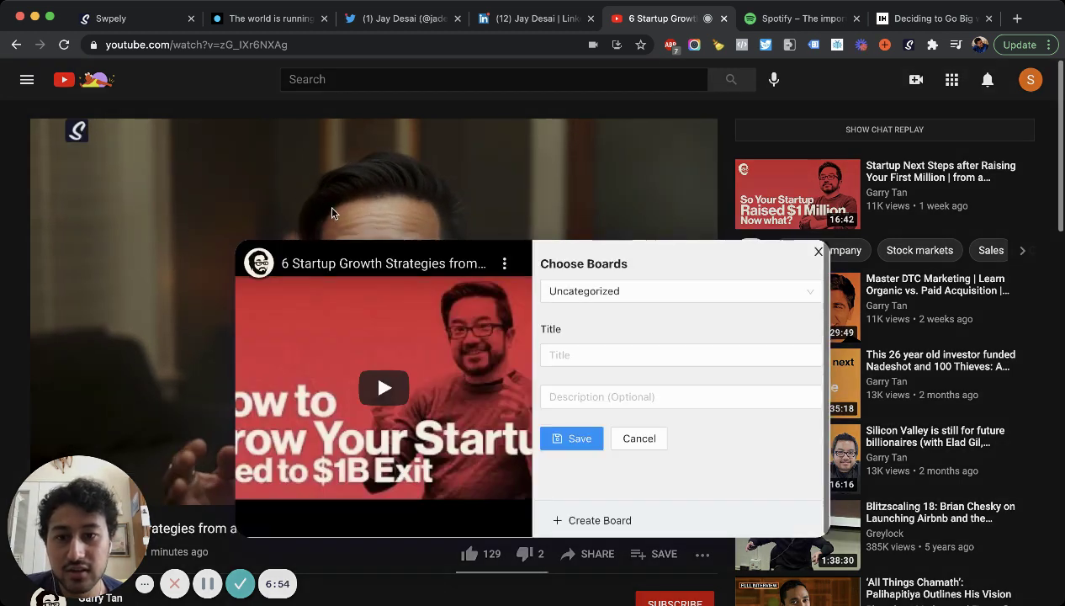
pyautogui.click(540, 352)
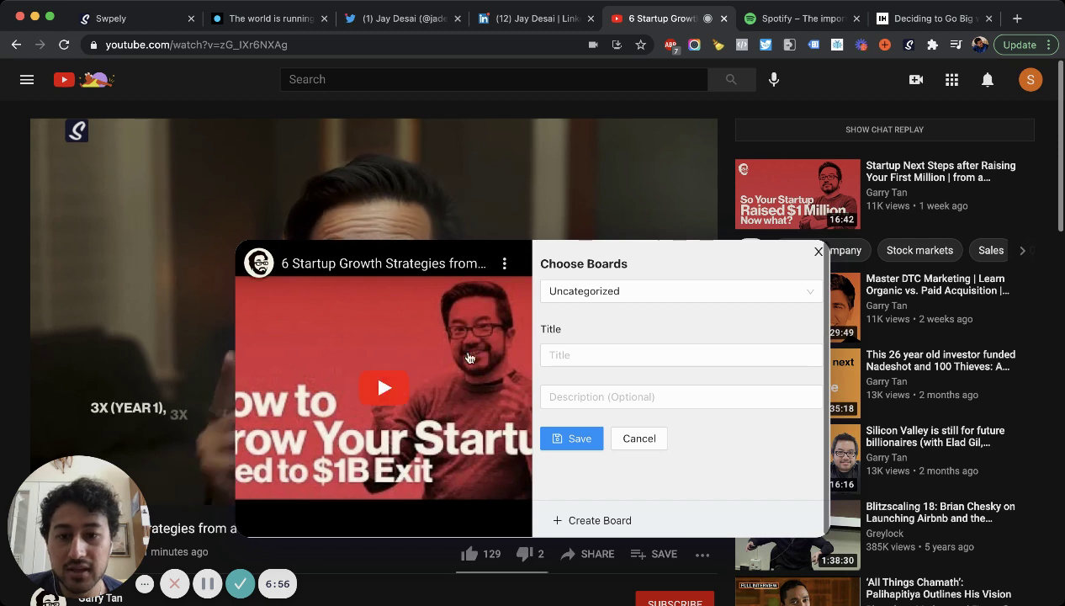
pyautogui.click(818, 250)
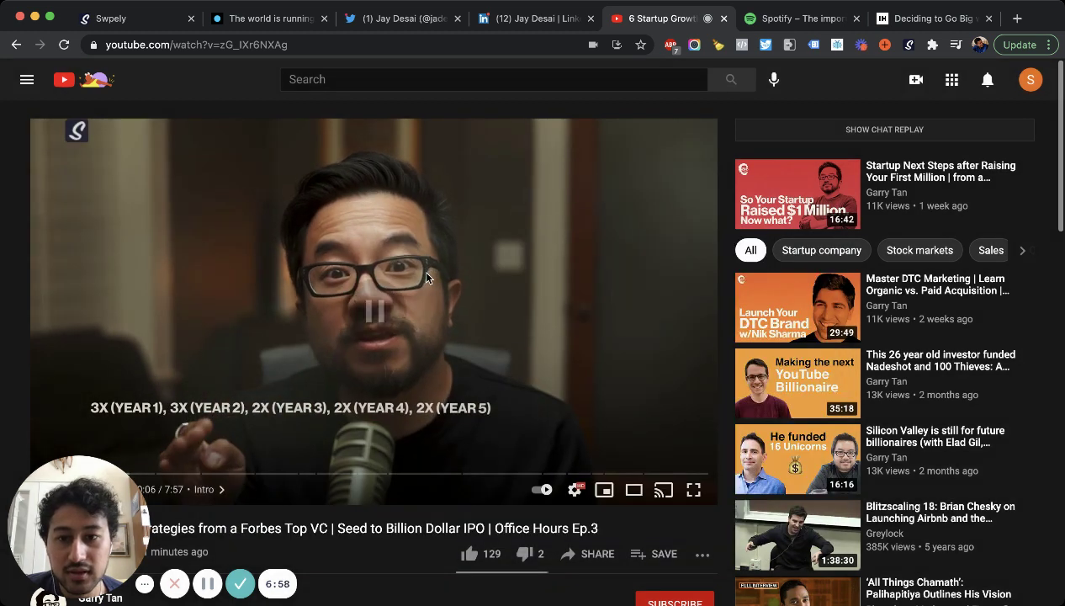
# - Save the YouTube video to the Blog Inspiration board with the title "Garry Tan" and pause its playback
pyautogui.click(78, 131)
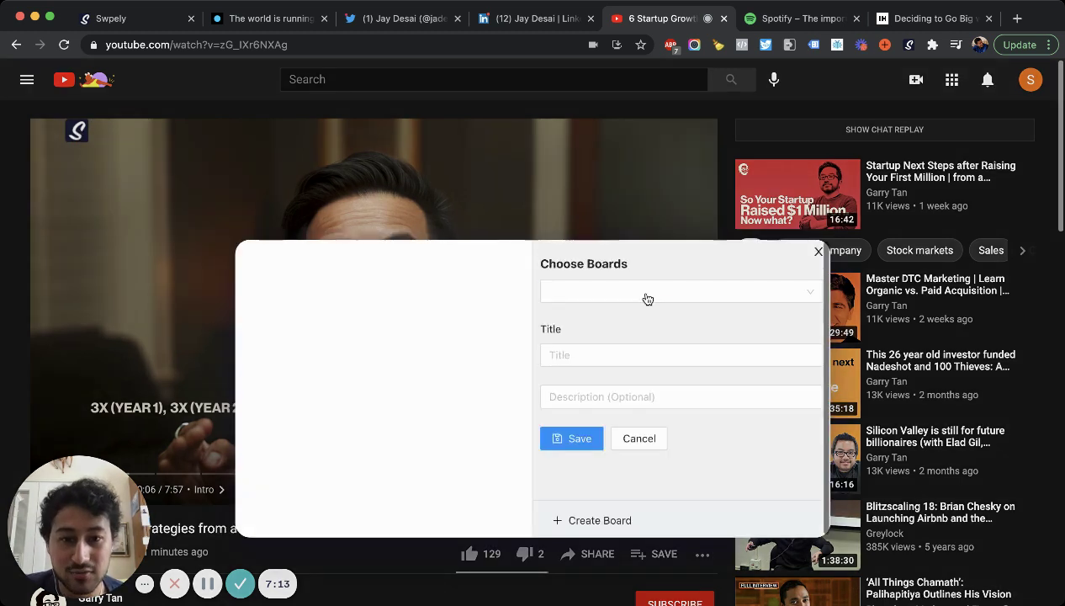
pyautogui.click(654, 300)
pyautogui.click(614, 345)
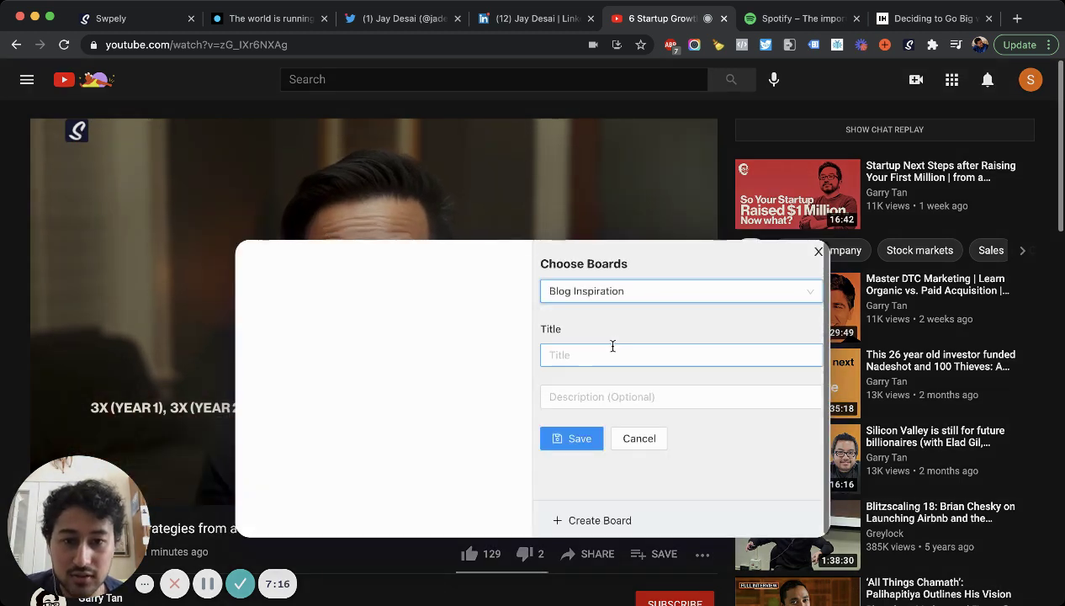
pyautogui.click(603, 351)
pyautogui.write('Garry ')
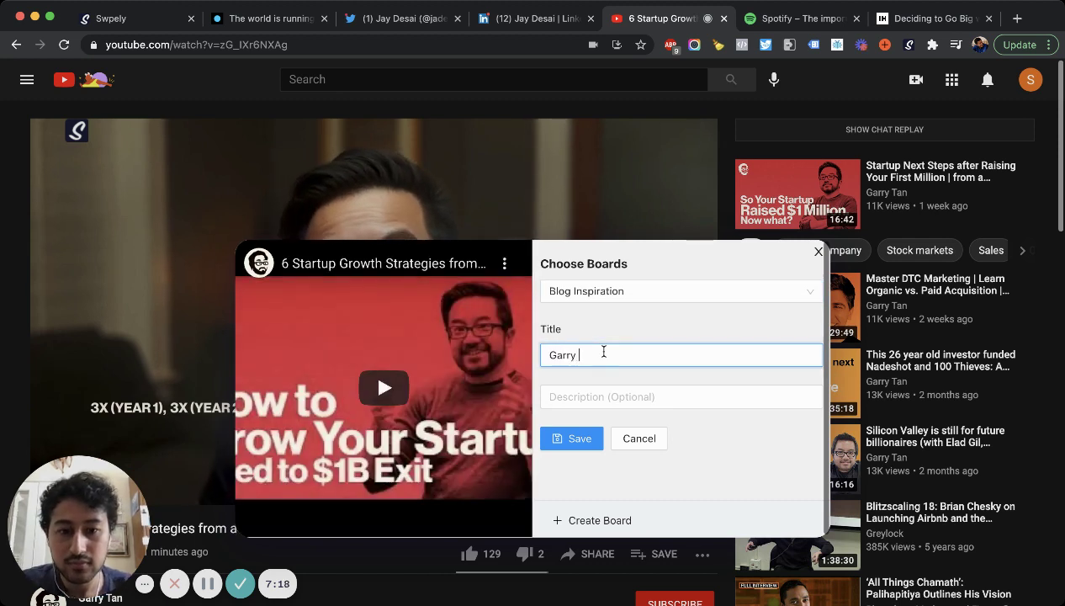
pyautogui.write('Tan')
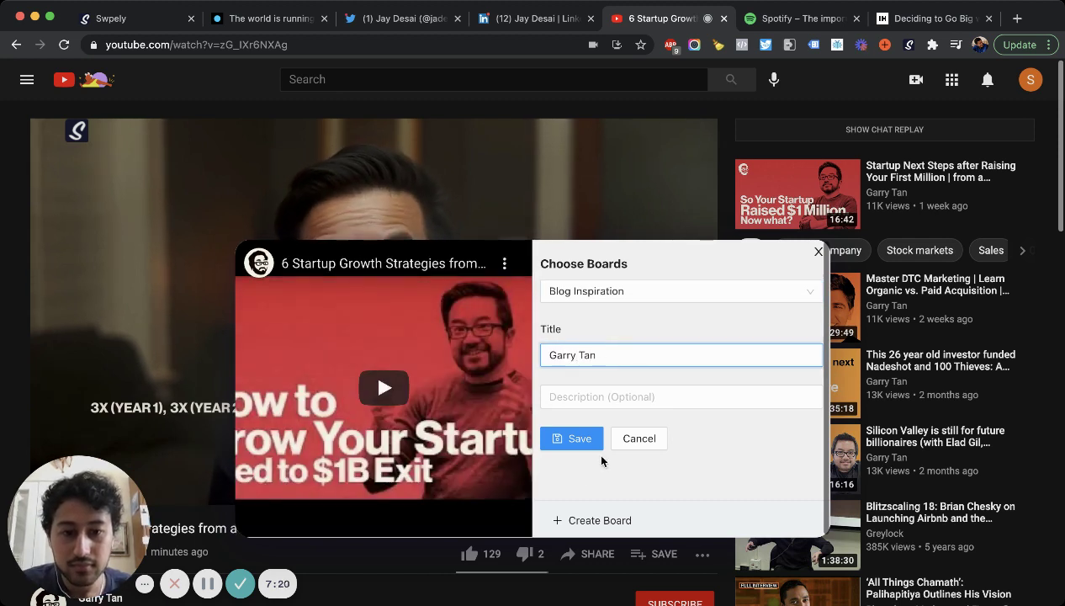
pyautogui.click(578, 443)
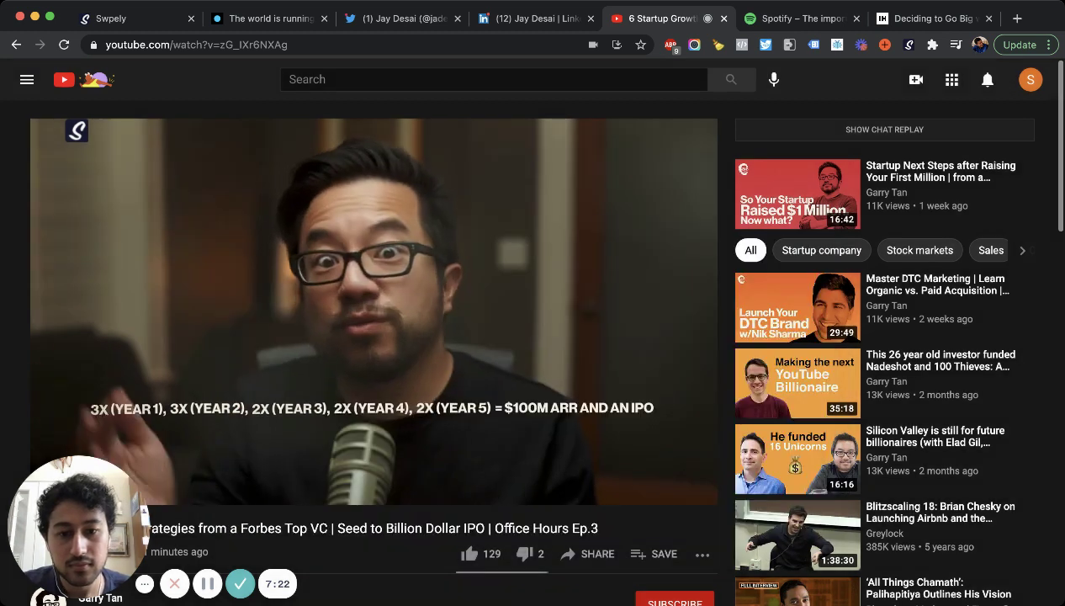
pyautogui.click(489, 311)
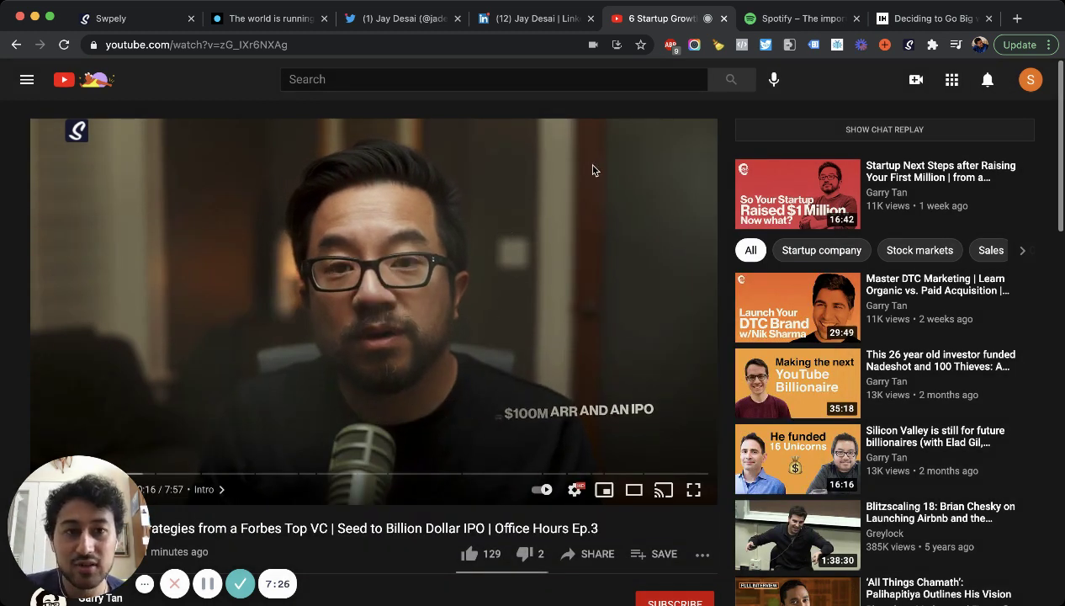
# - Switch to the Spotify podcast episode about design in brand storytelling and open the Swpely save dialog for it
pyautogui.click(774, 25)
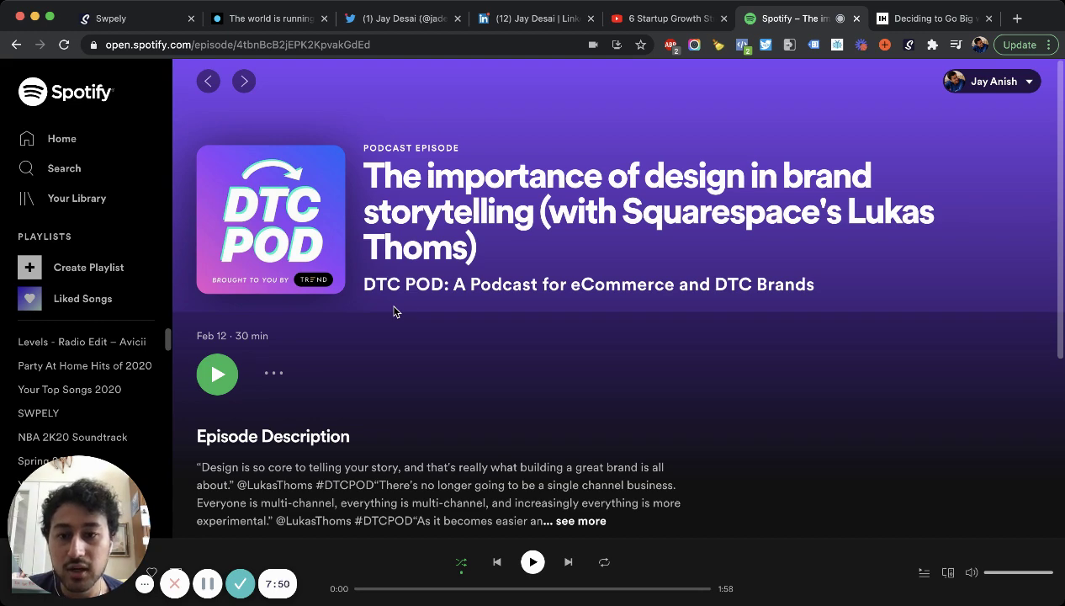
pyautogui.scroll(-5, 393, 312)
pyautogui.scroll(5, 392, 311)
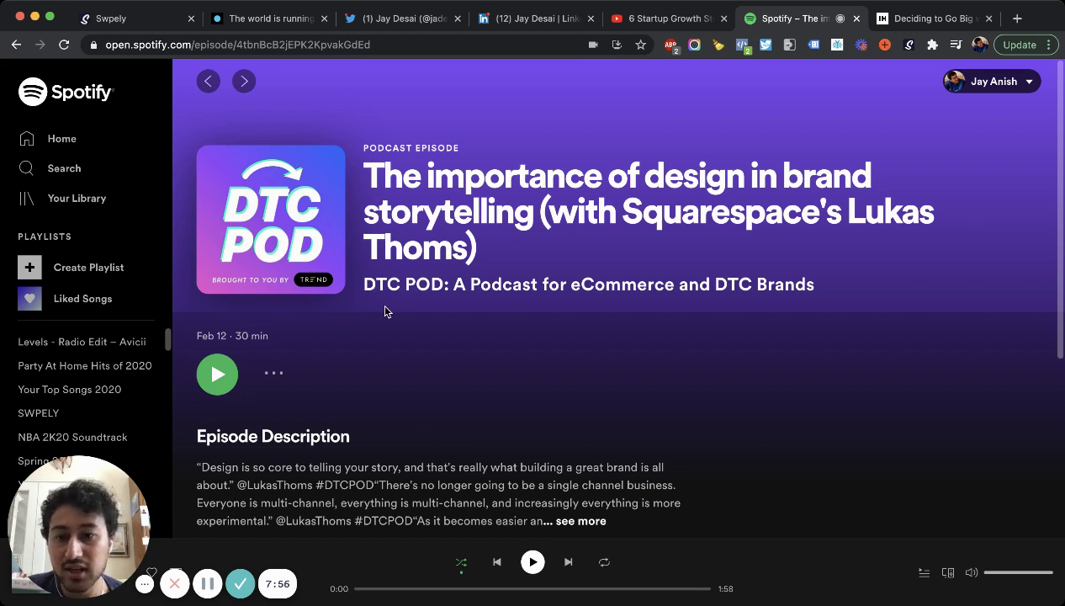
pyautogui.click(191, 350)
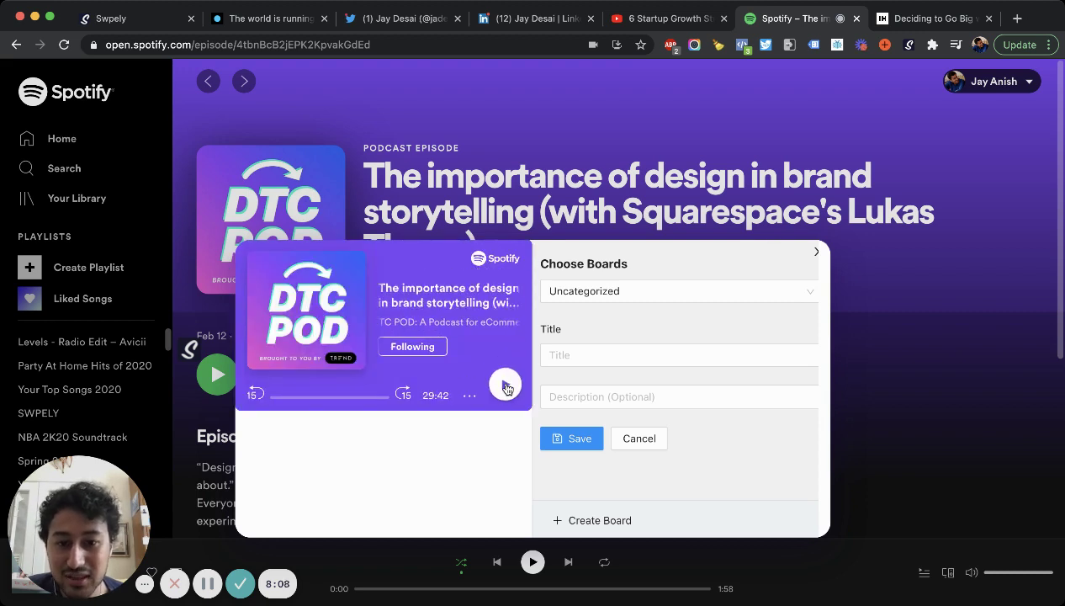
# - Assign the Spotify episode to the Blog Inspiration board and enter the title "DTC POD"
pyautogui.click(594, 290)
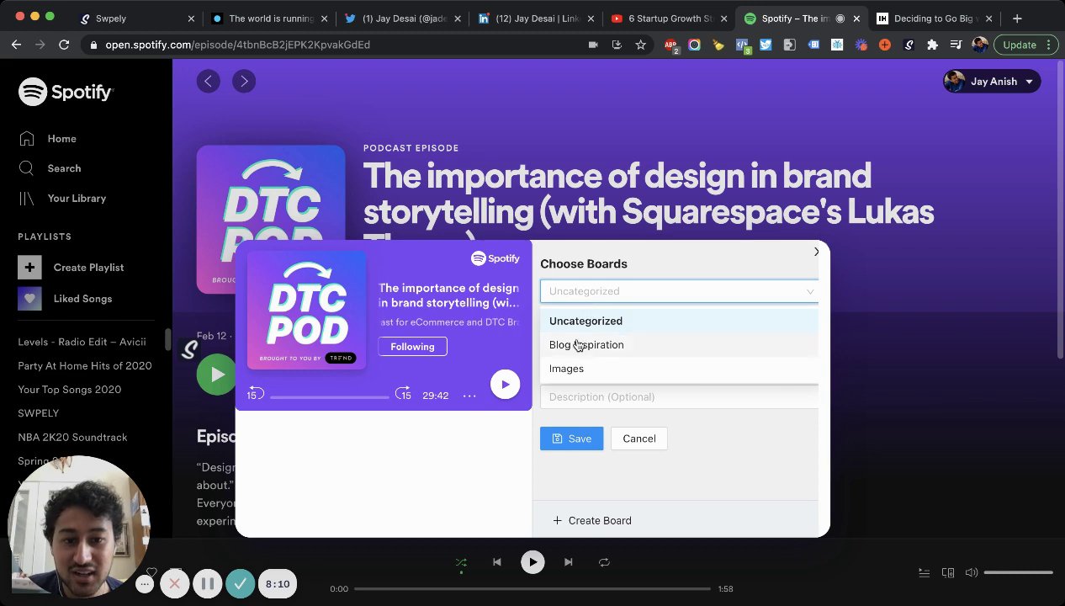
pyautogui.click(577, 345)
pyautogui.click(576, 353)
pyautogui.write('DT')
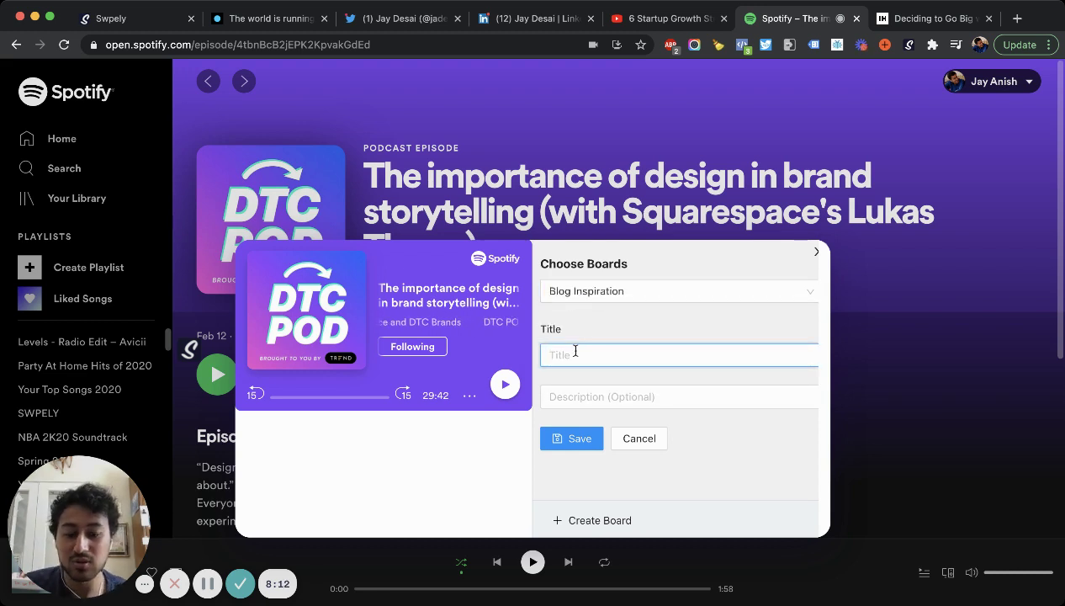
pyautogui.write('C POD')
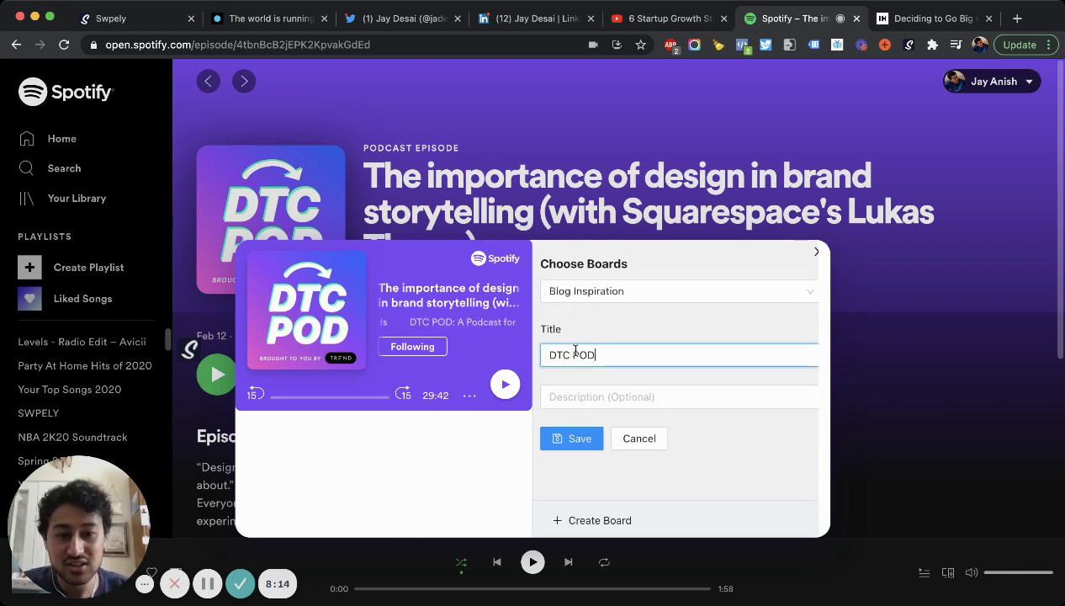
pyautogui.click(629, 331)
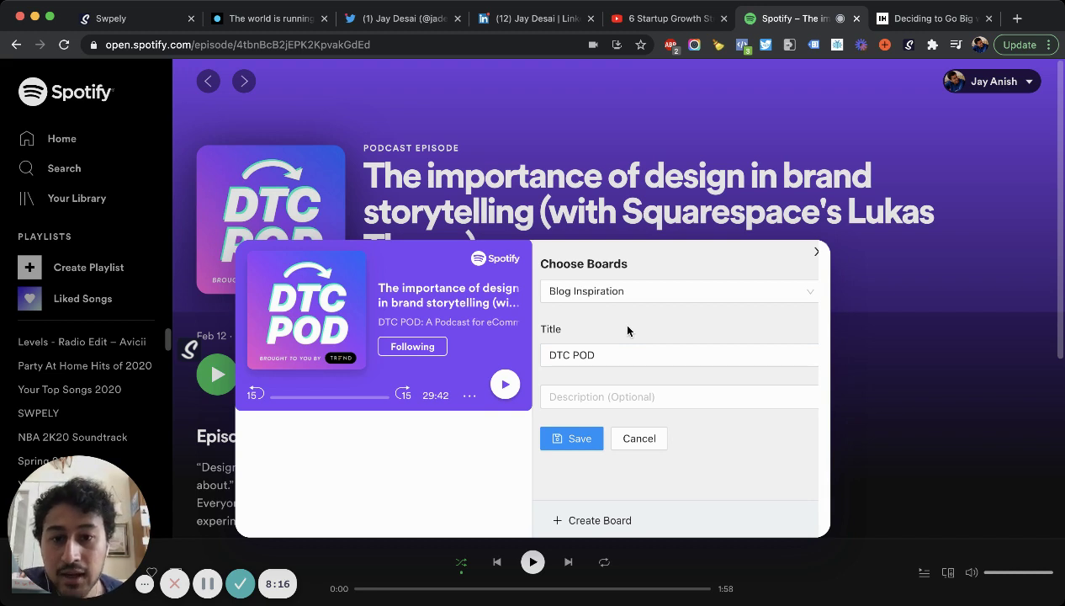
# - Play the episode briefly in the dialog's preview, pause it and save the bookmark
pyautogui.click(505, 386)
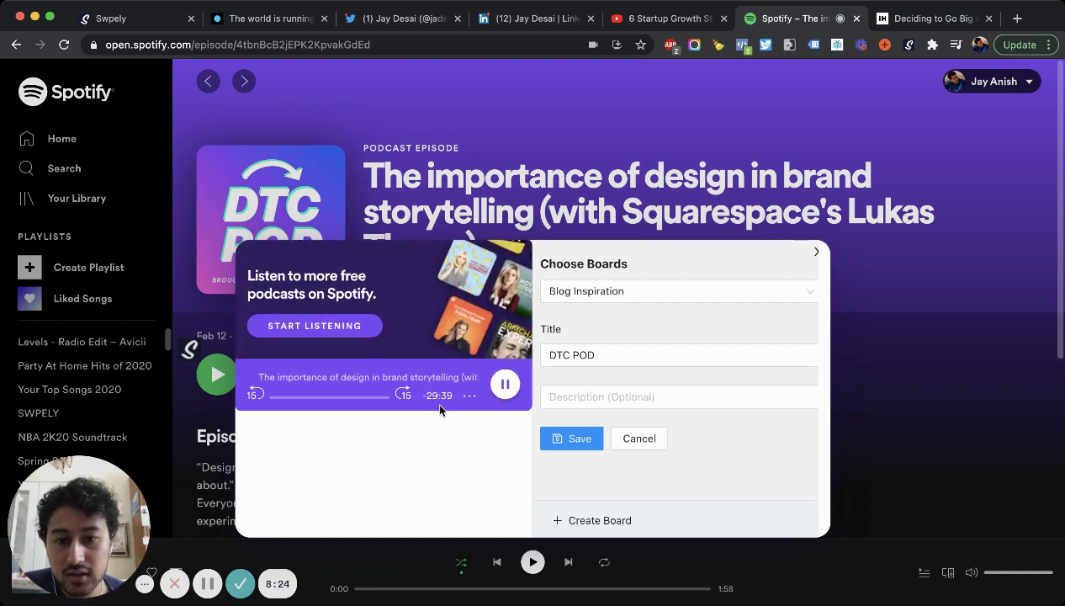
pyautogui.click(505, 384)
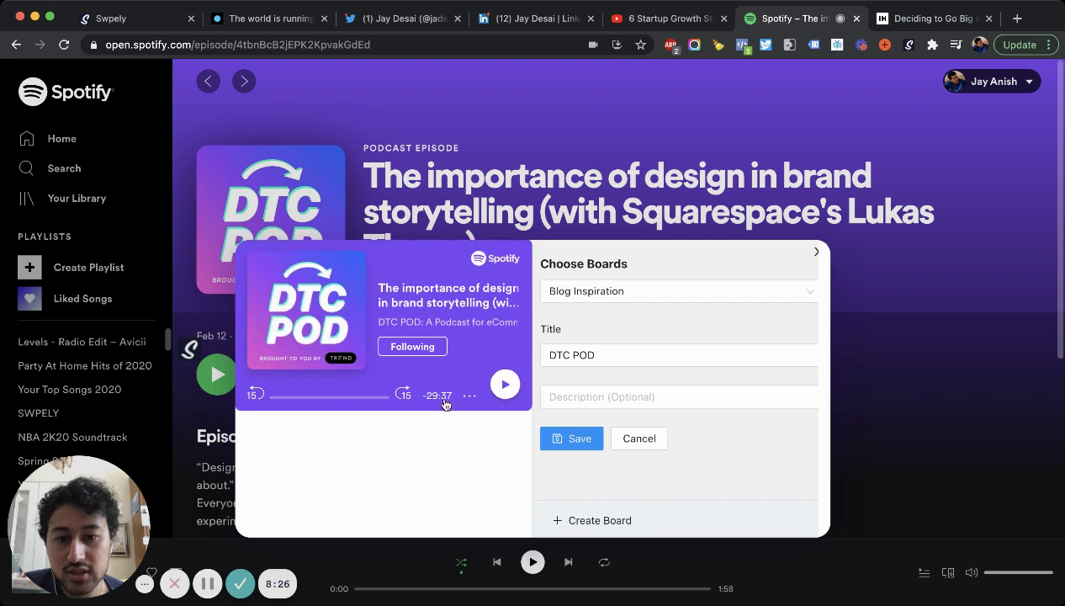
pyautogui.click(567, 348)
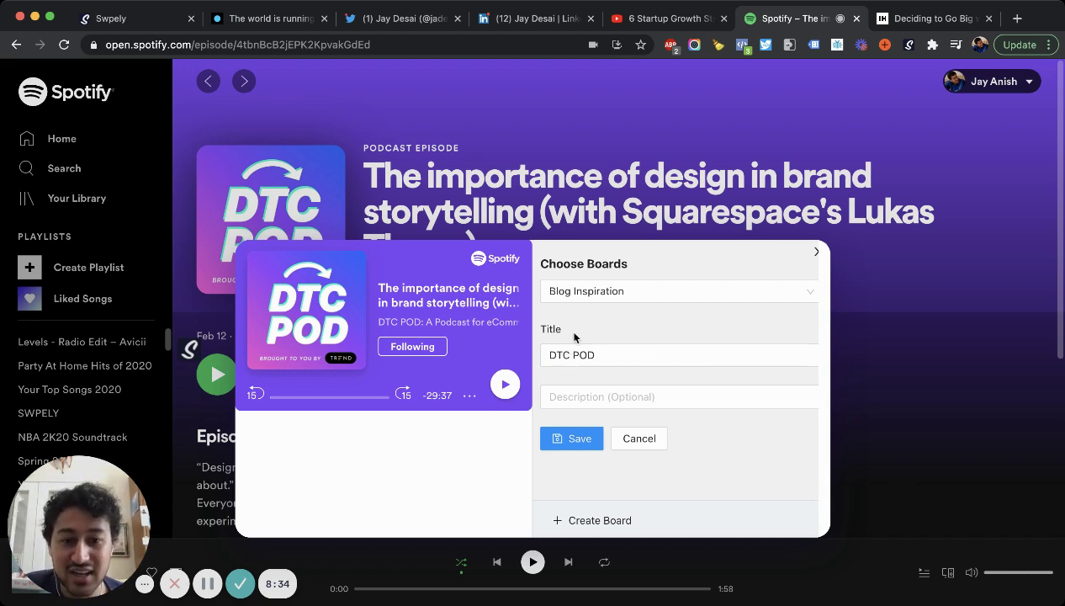
pyautogui.click(563, 437)
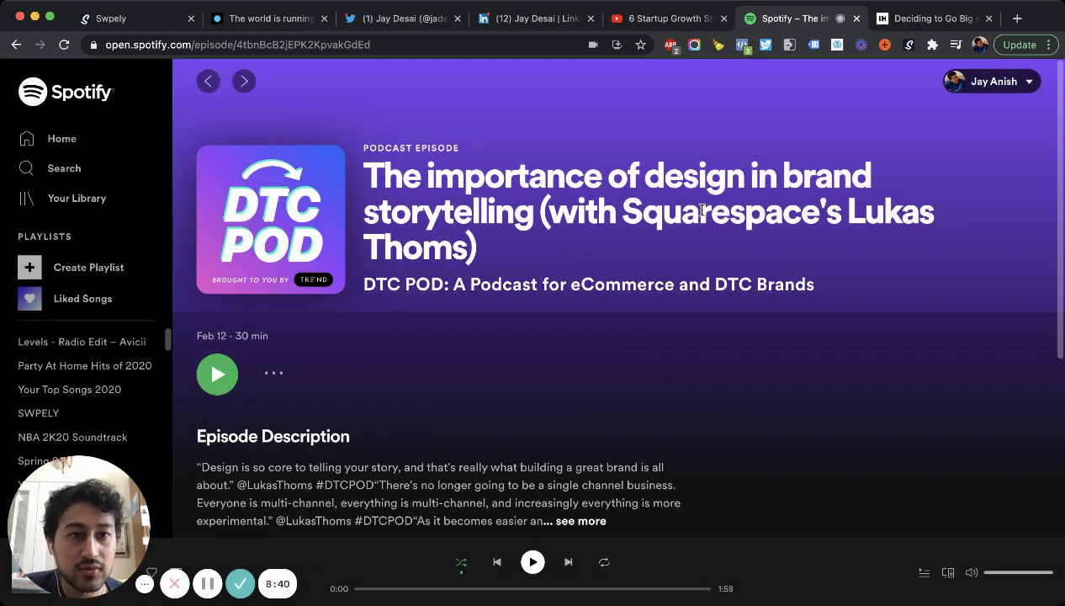
# - Switch to the Indie Hackers podcast page and save episode 181 to the Blog Inspiration board with the title "Indie Hackers"
pyautogui.click(903, 30)
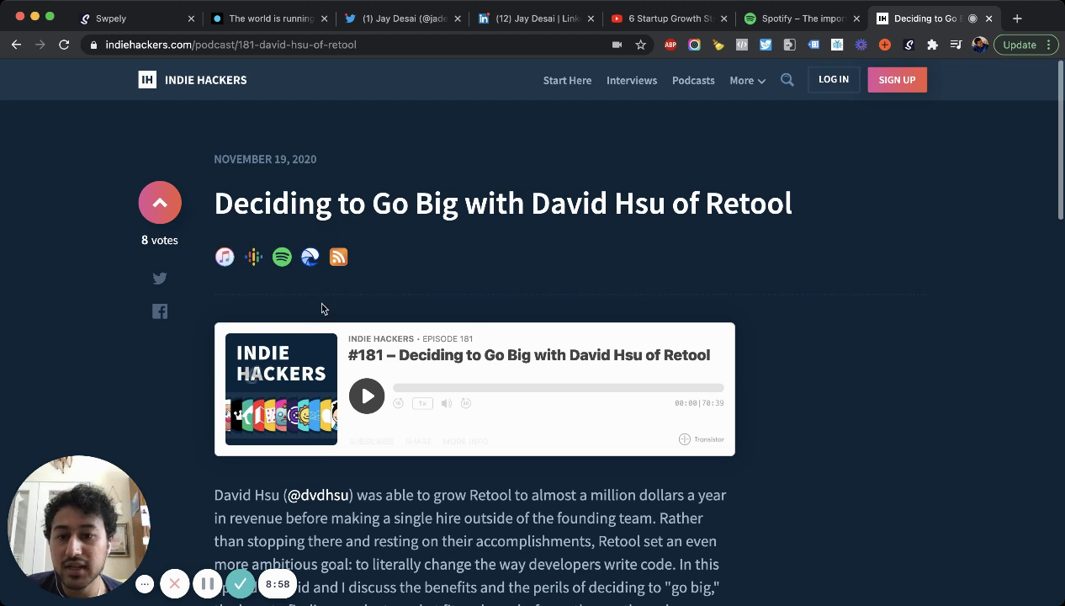
pyautogui.click(251, 380)
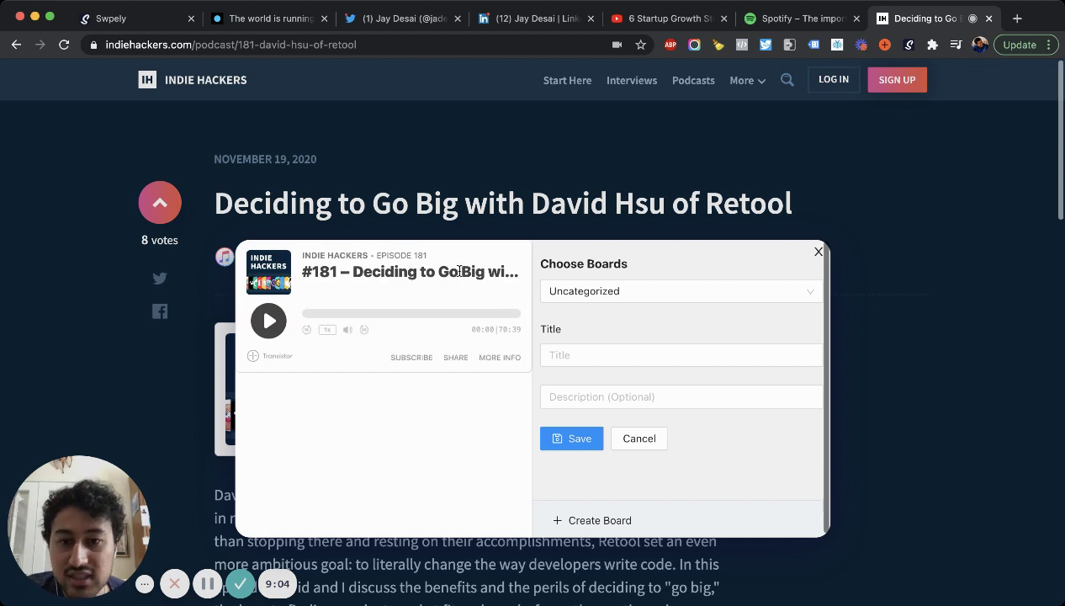
pyautogui.click(622, 294)
pyautogui.click(592, 346)
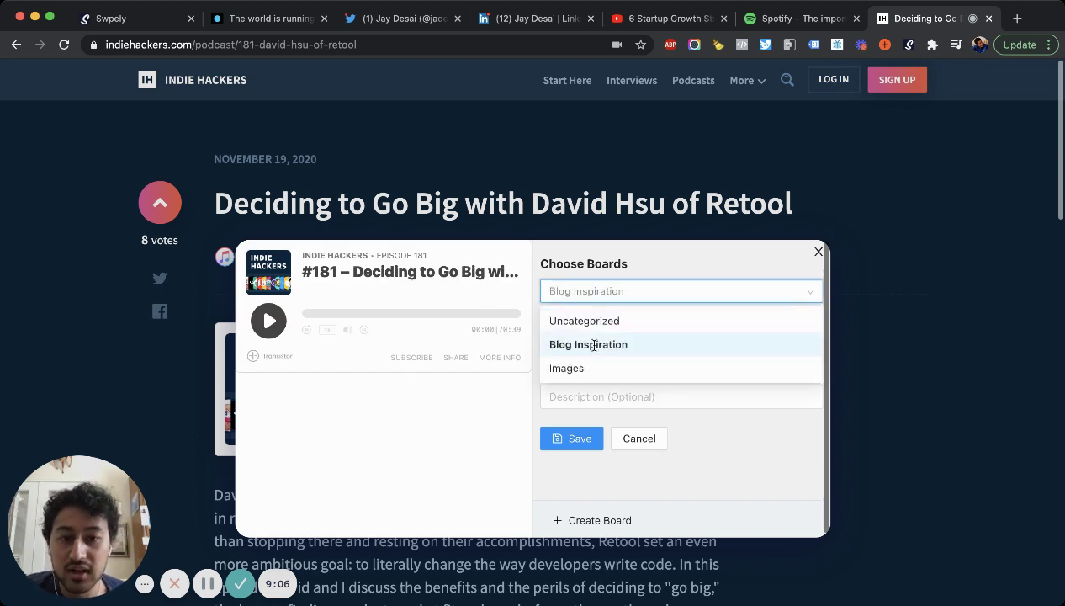
pyautogui.click(589, 349)
pyautogui.write('Indi')
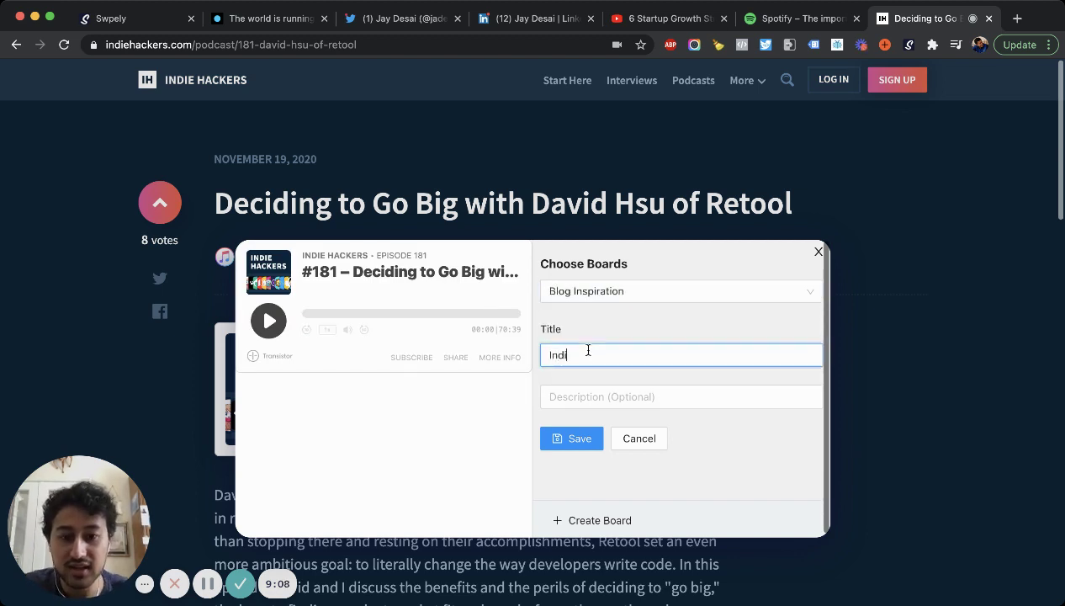
pyautogui.write('e Hackers')
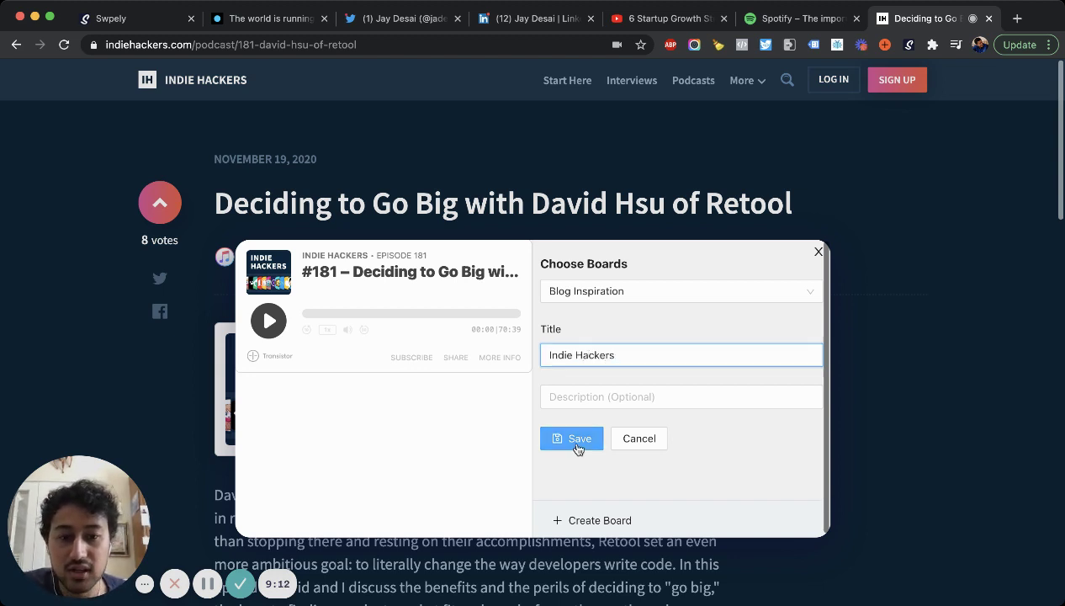
pyautogui.click(577, 447)
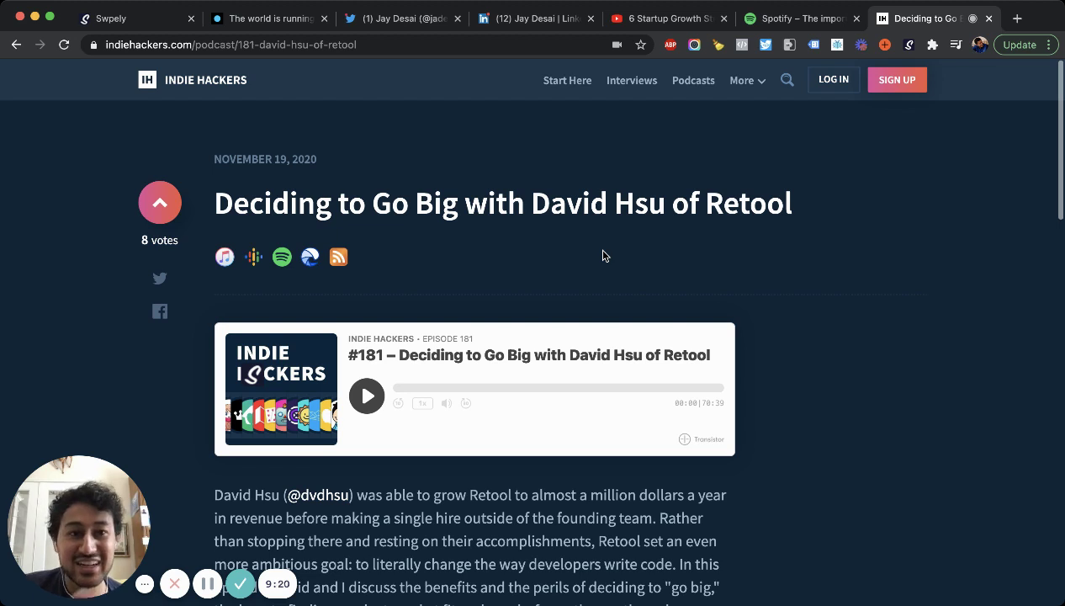
# - Switch to the Swpely web app, reload it and look through all the saved bookmarks
pyautogui.click(115, 29)
pyautogui.click(148, 42)
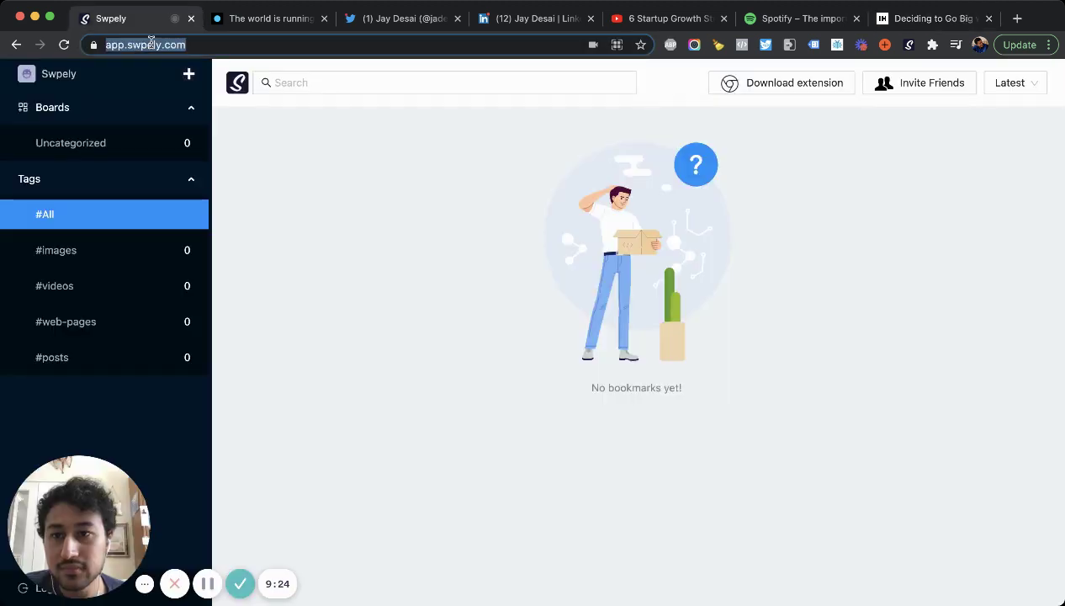
pyautogui.press('Return')
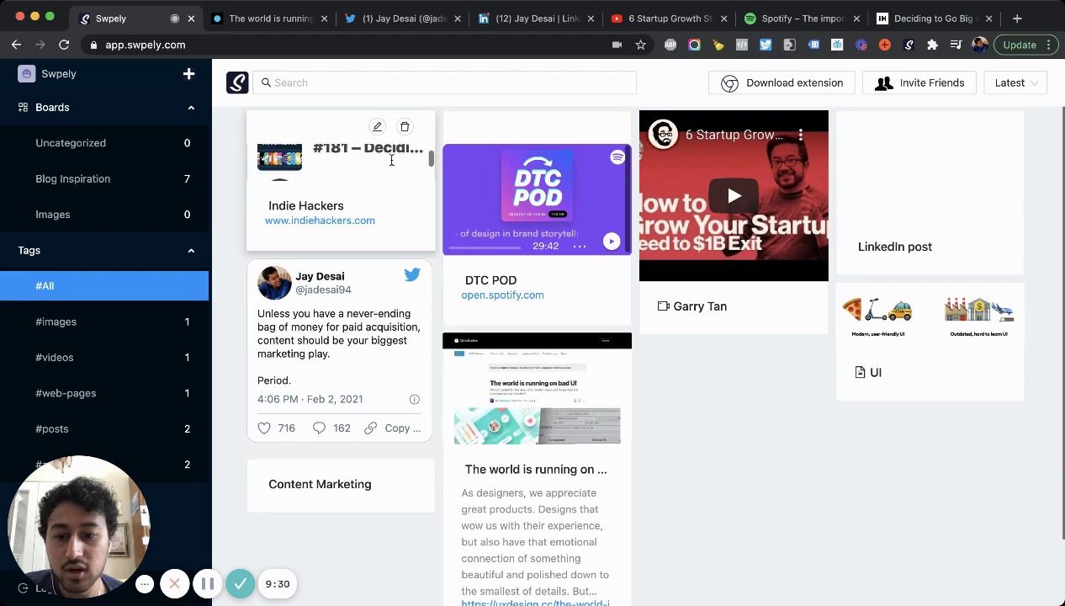
pyautogui.scroll(-2, 562, 418)
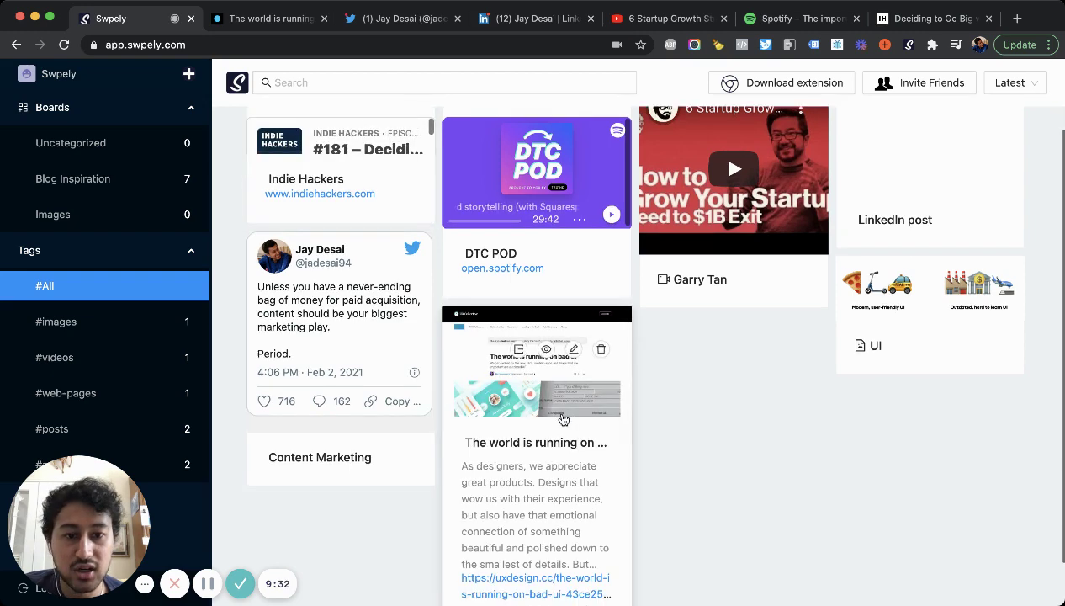
pyautogui.scroll(-1, 562, 419)
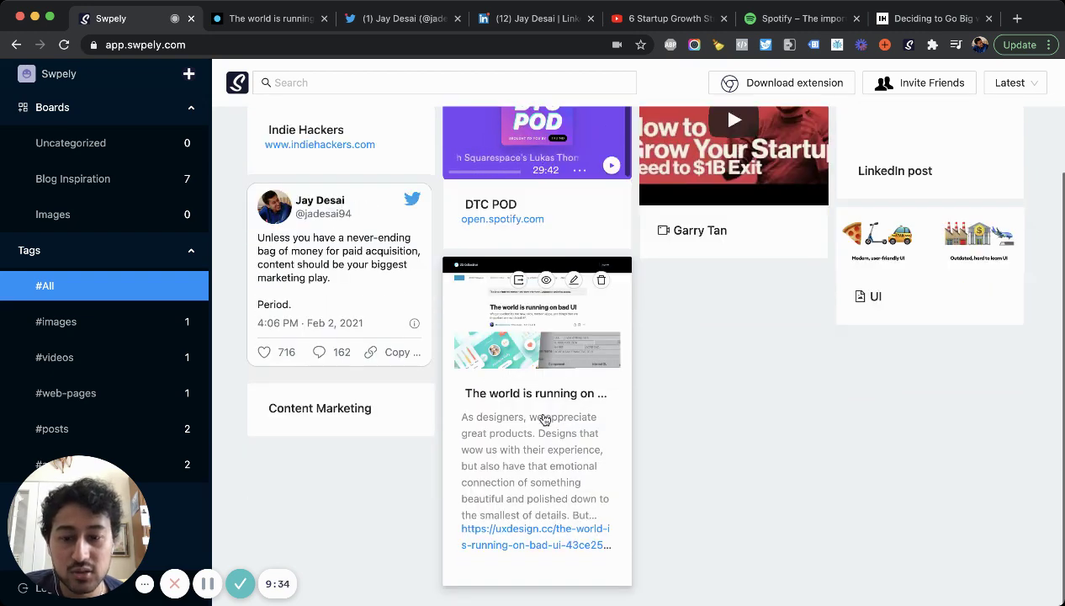
pyautogui.scroll(3, 579, 421)
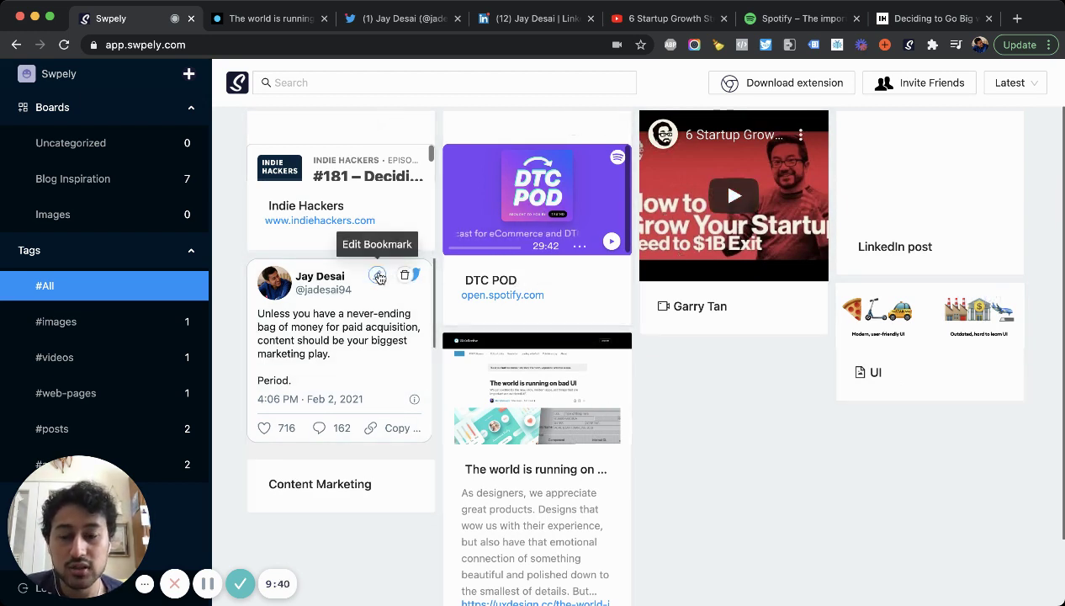
# - Open the Content Marketing tweet bookmark for editing and add the tag "twitter"
pyautogui.click(379, 277)
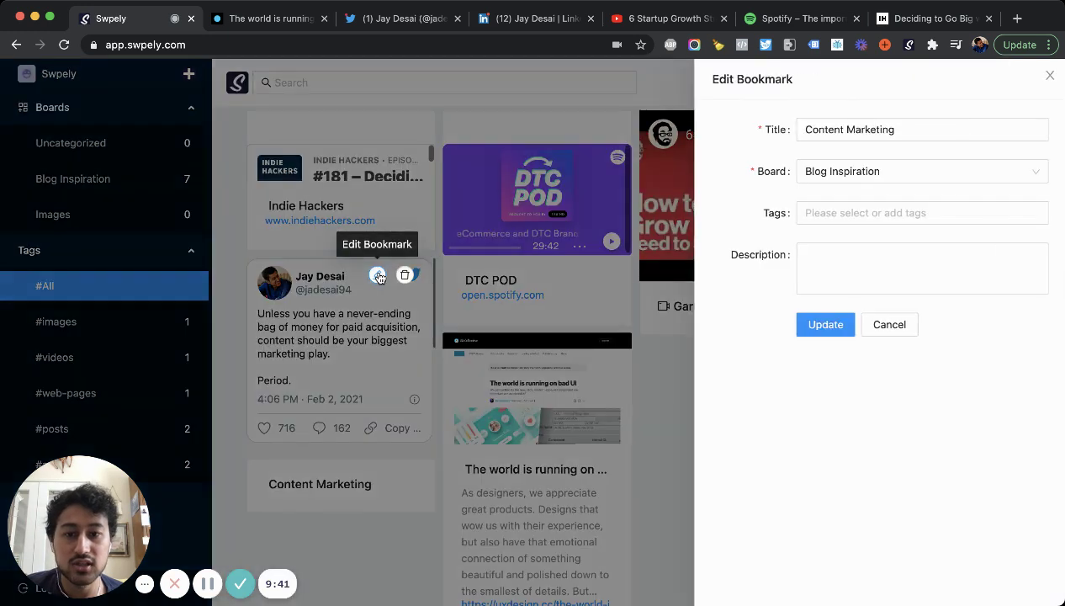
pyautogui.click(863, 217)
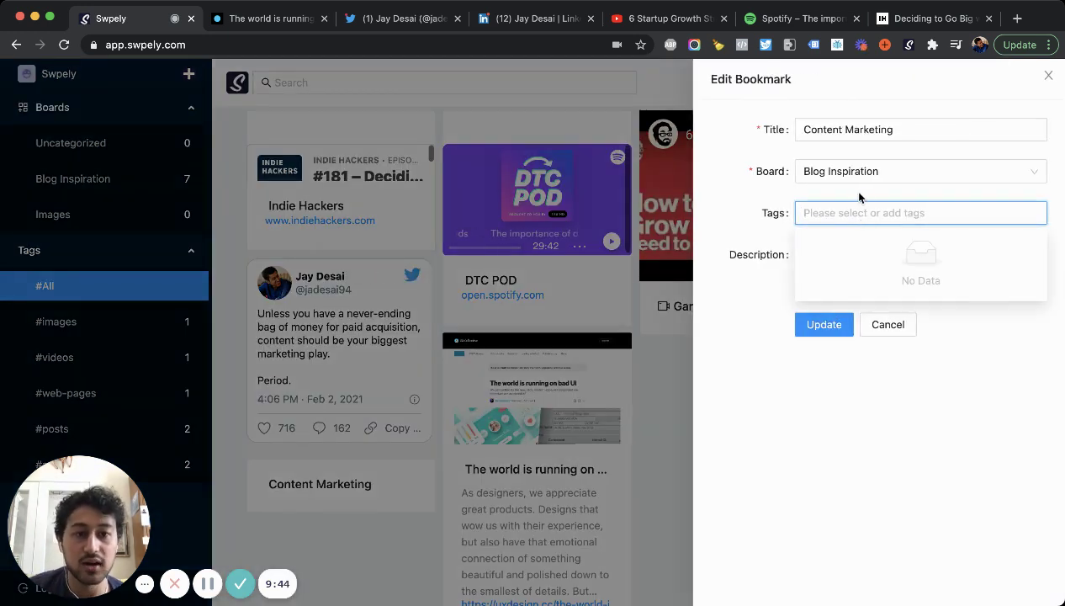
pyautogui.write('tw')
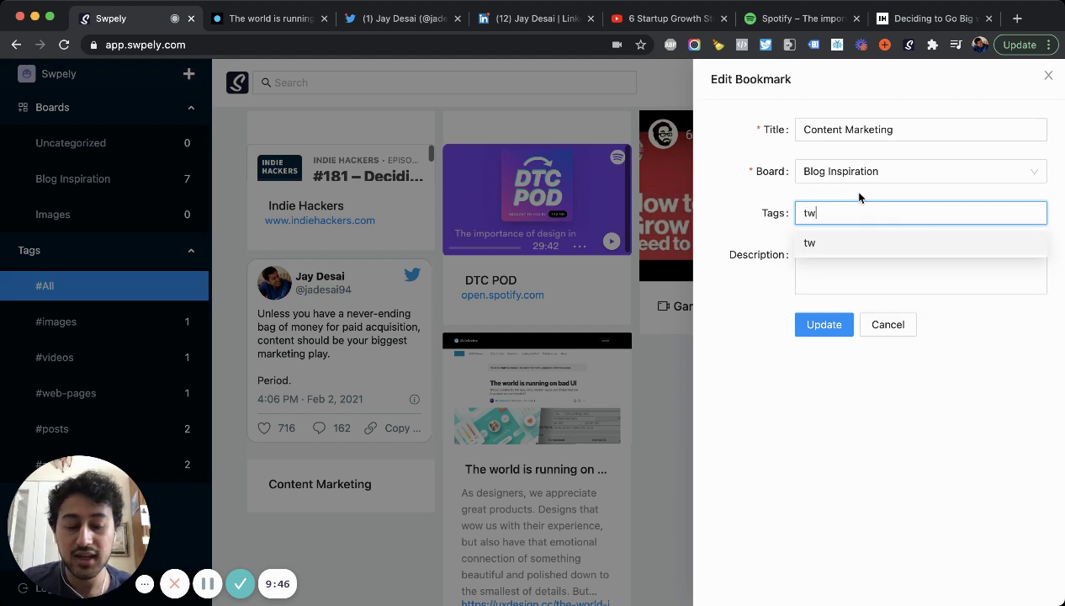
pyautogui.write('itte')
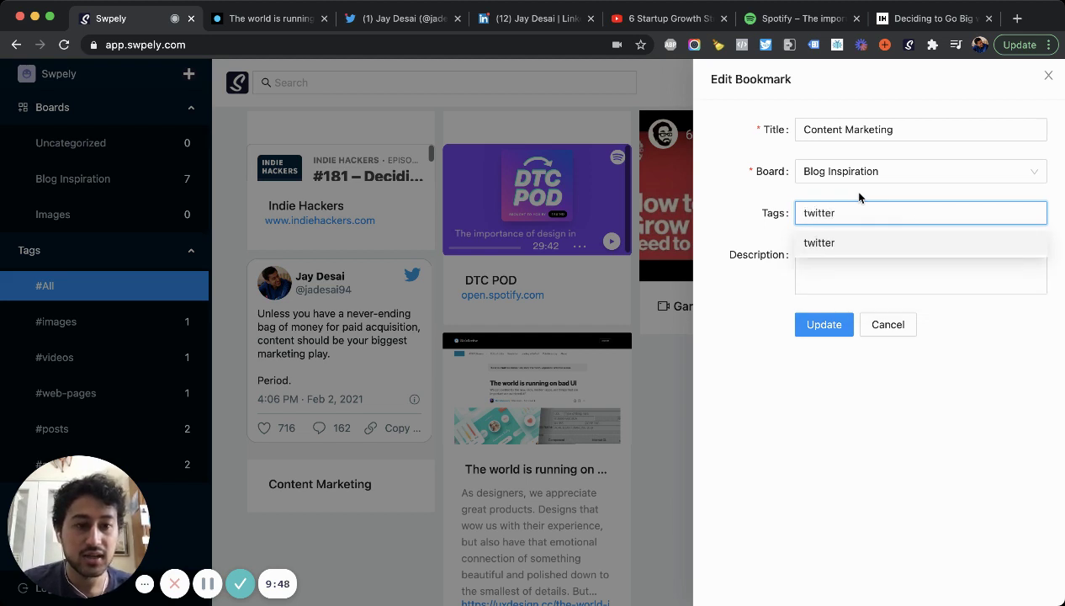
pyautogui.write('r')
pyautogui.press('Return')
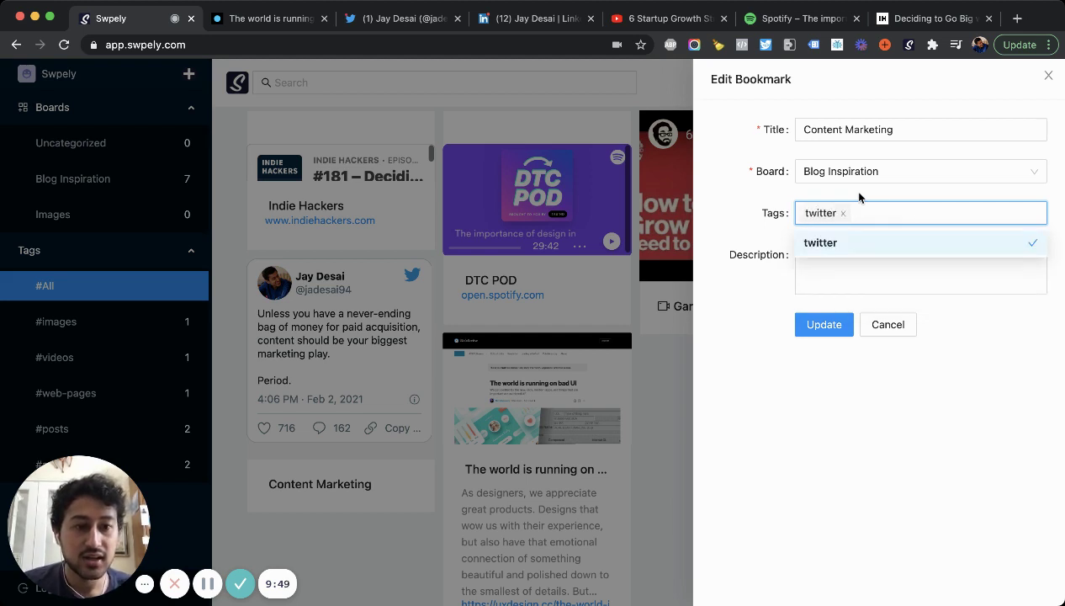
pyautogui.click(768, 216)
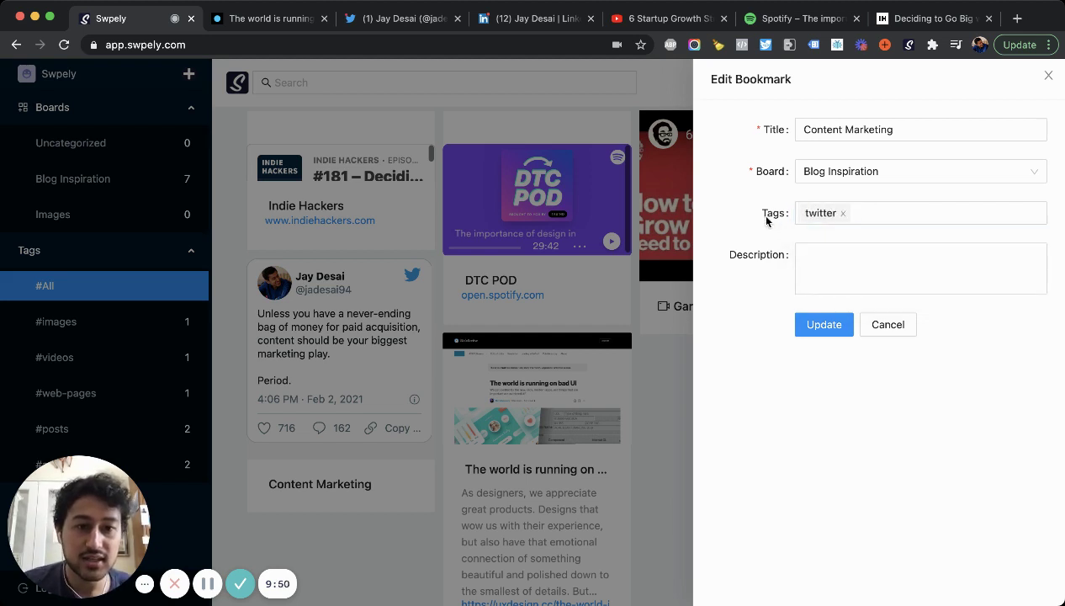
# - Reassign the Content Marketing bookmark to the Images board and update it
pyautogui.click(864, 177)
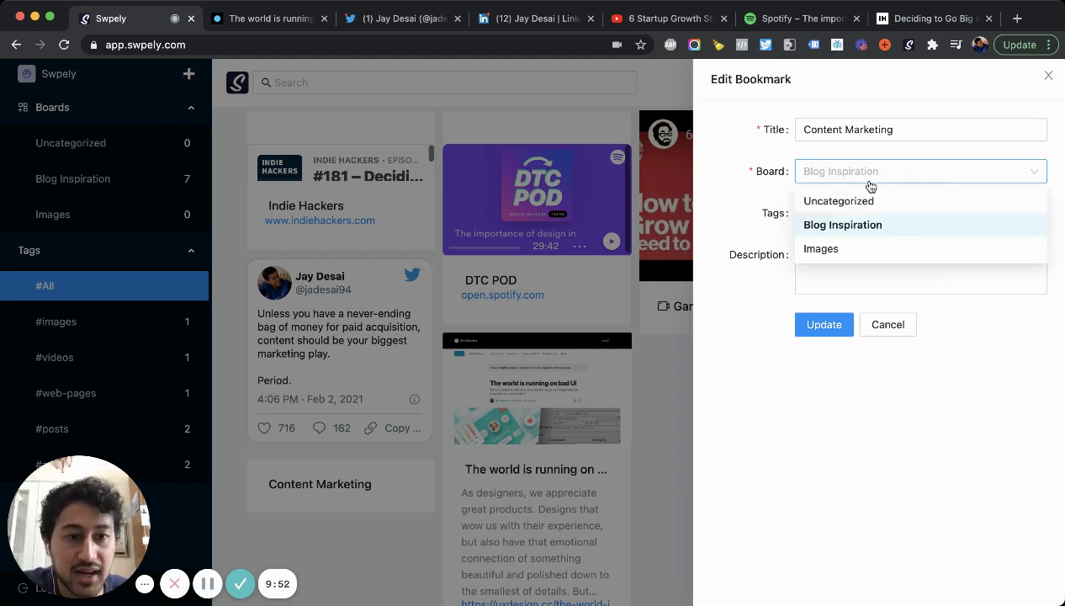
pyautogui.click(841, 223)
pyautogui.click(858, 173)
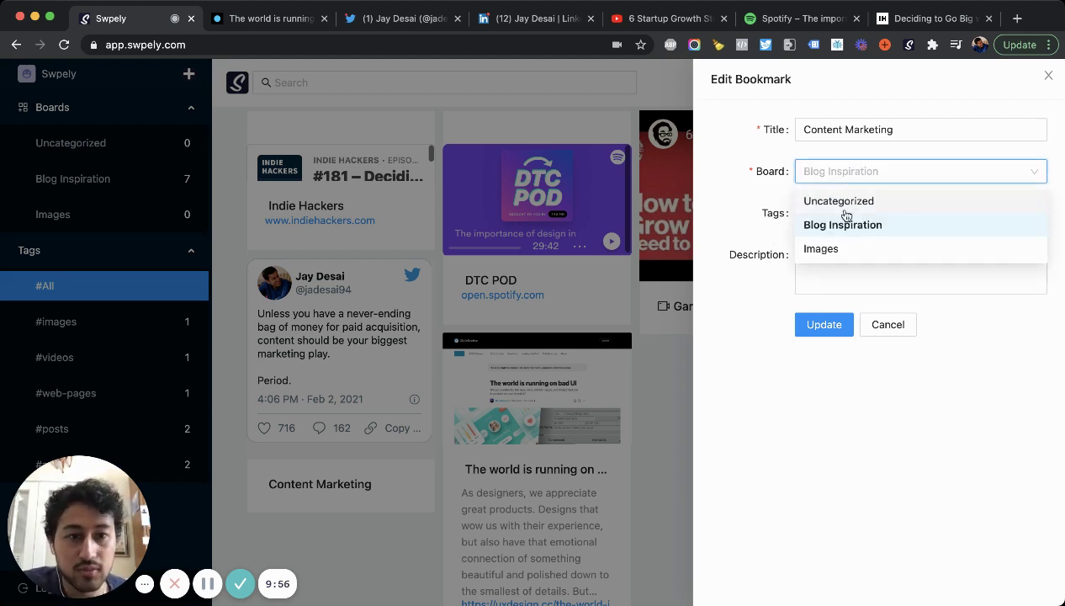
pyautogui.click(827, 248)
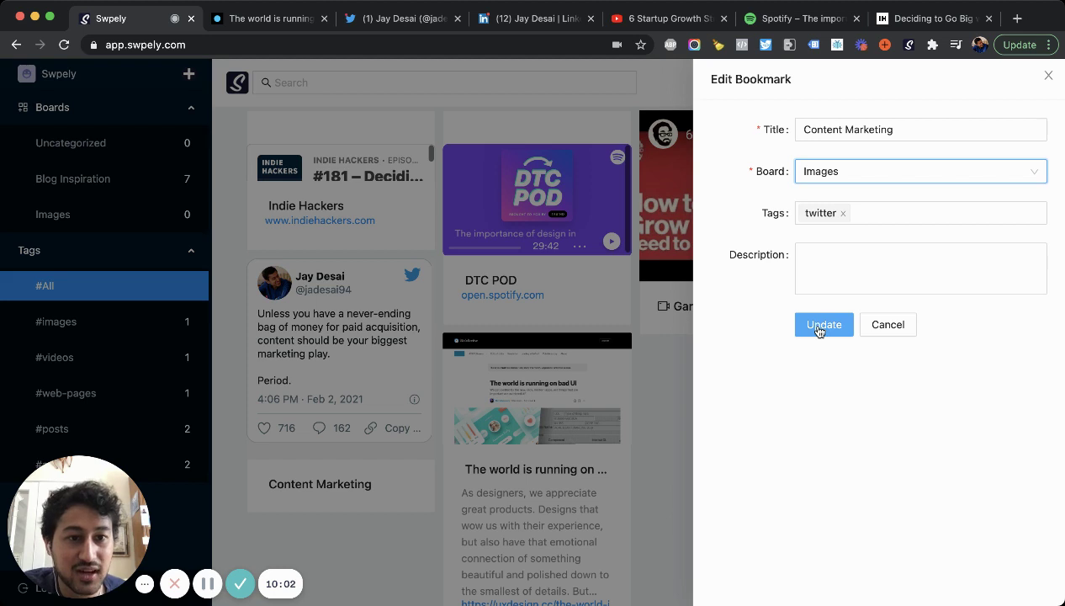
pyautogui.click(817, 328)
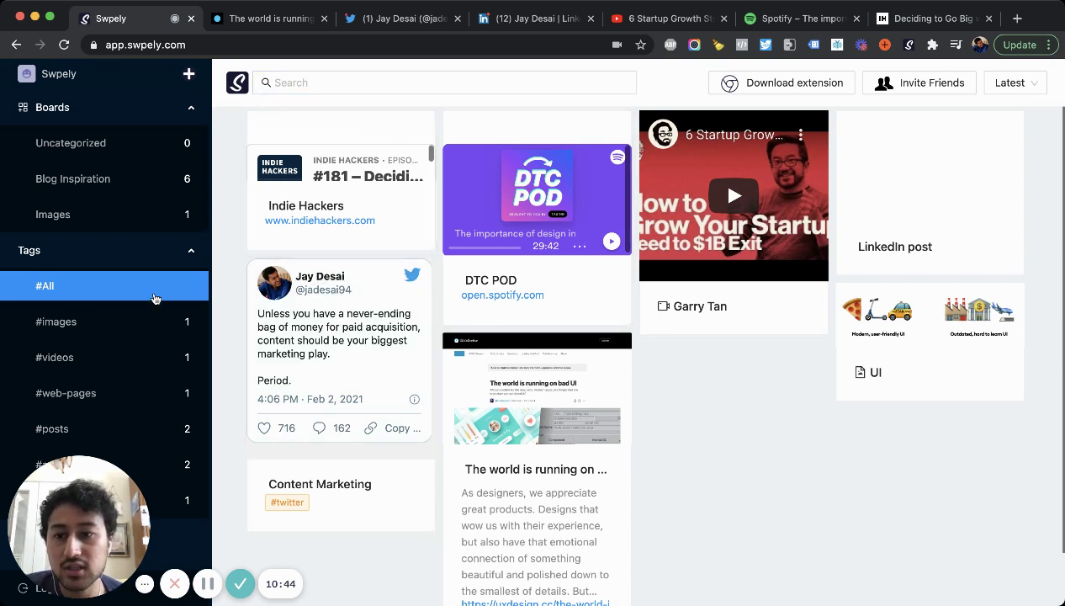
# - View the Blog Inspiration board, filter it by the #images tag, and return to all bookmarks by clearing the filter and reloading the app
pyautogui.scroll(-1, 457, 306)
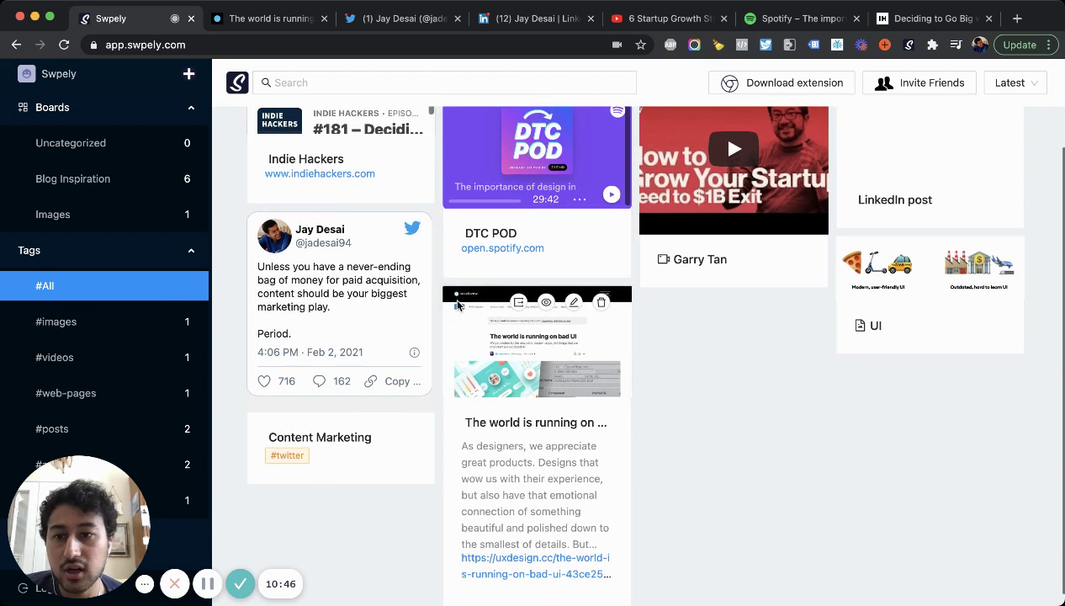
pyautogui.click(136, 185)
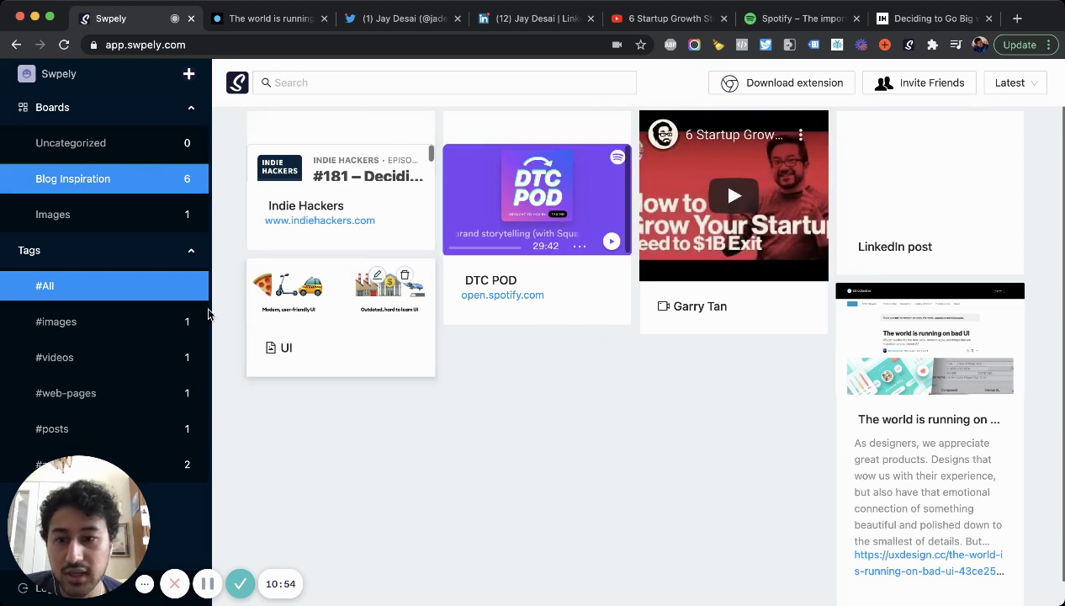
pyautogui.click(154, 329)
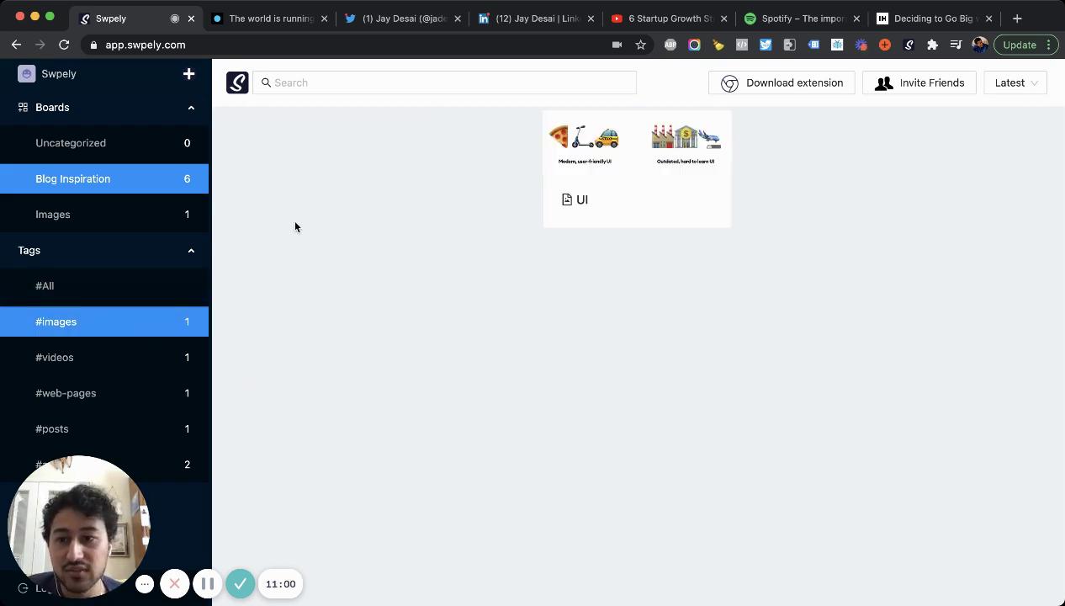
pyautogui.click(154, 291)
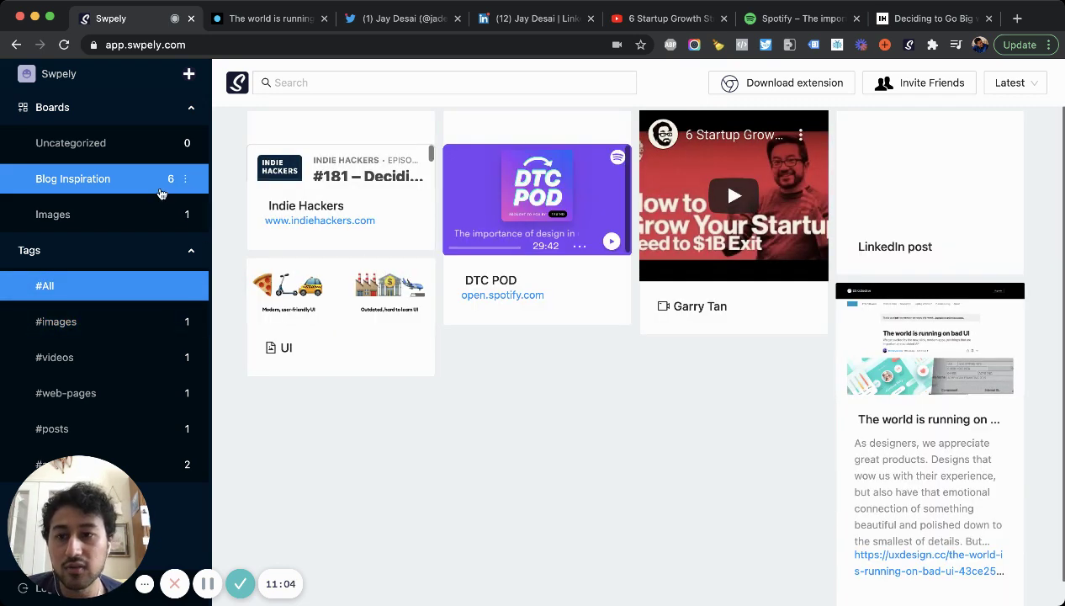
pyautogui.click(239, 48)
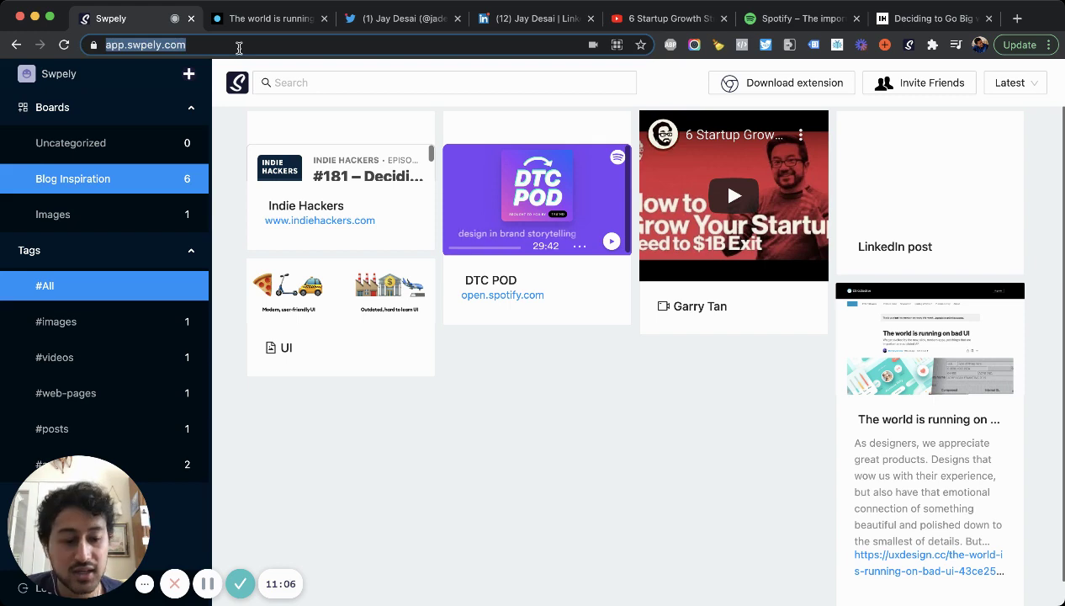
pyautogui.press('Return')
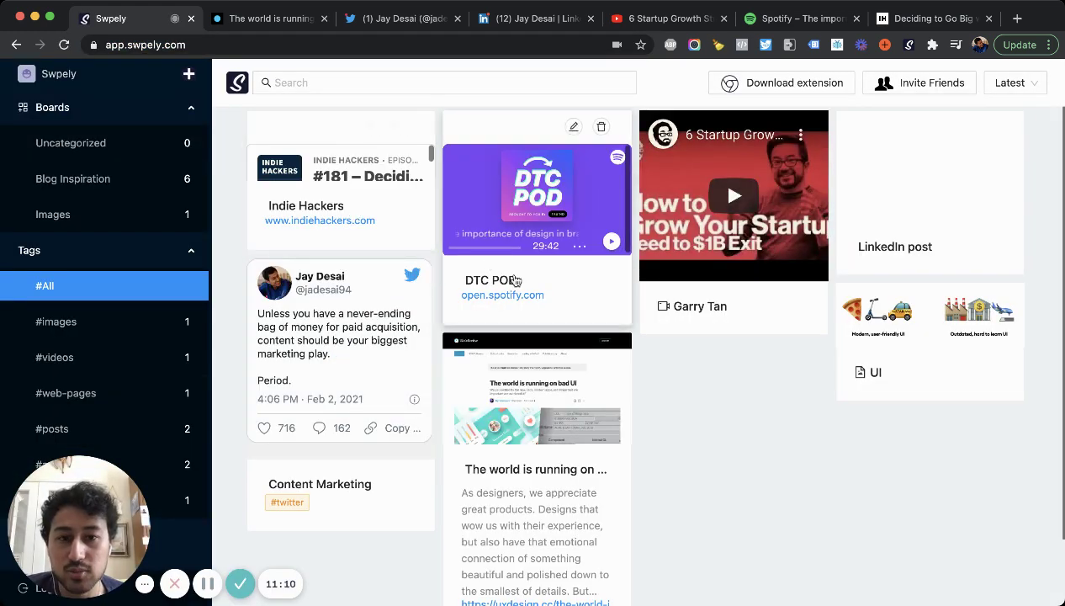
# - Look over all the bookmarks, view the form for inviting friends and close it without sending an invitation
pyautogui.scroll(-2, 589, 396)
pyautogui.scroll(2, 590, 399)
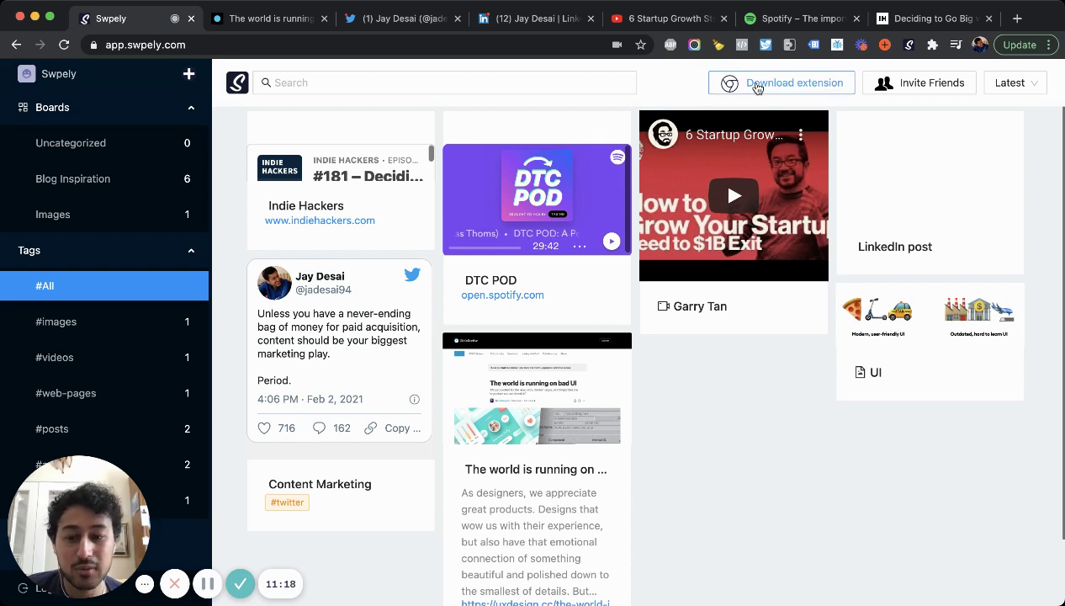
pyautogui.click(898, 87)
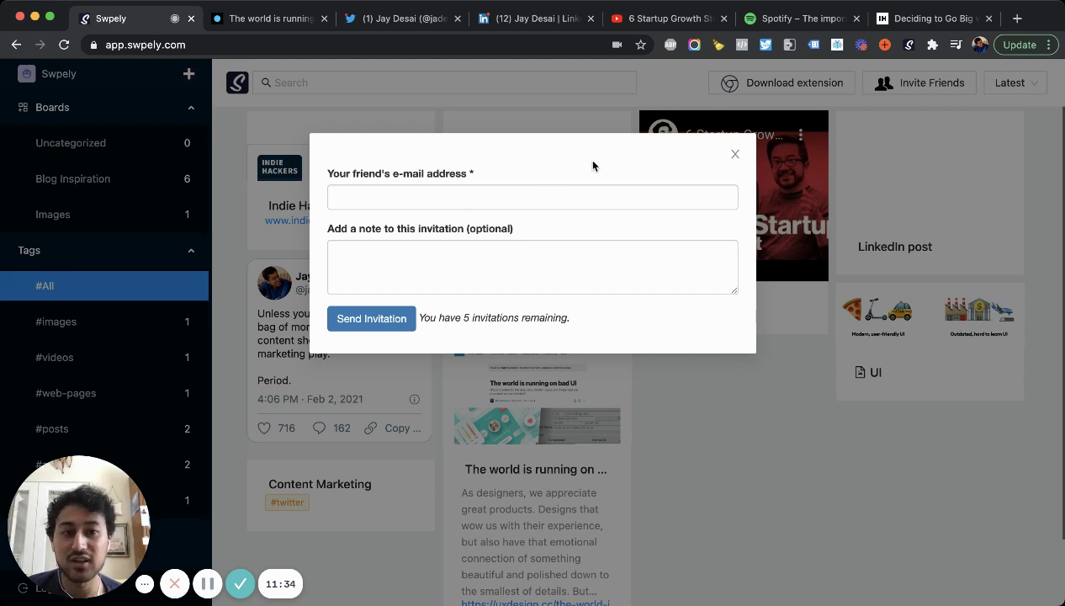
pyautogui.click(734, 157)
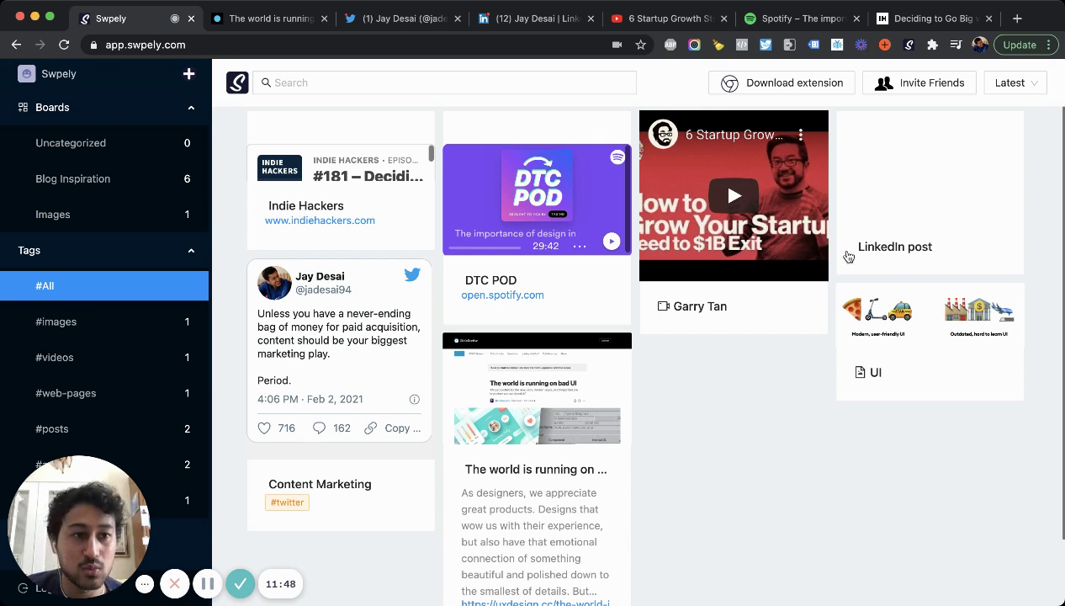
# - Sort the bookmarks by Old to view the reversed order, and restore the sorting to Latest
pyautogui.click(1018, 83)
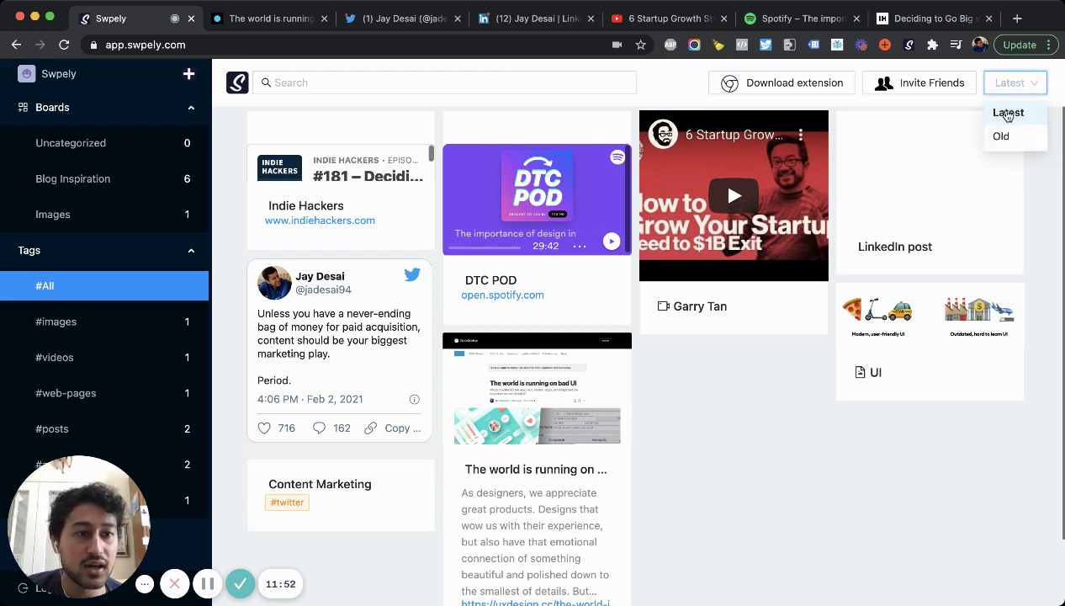
pyautogui.click(1001, 136)
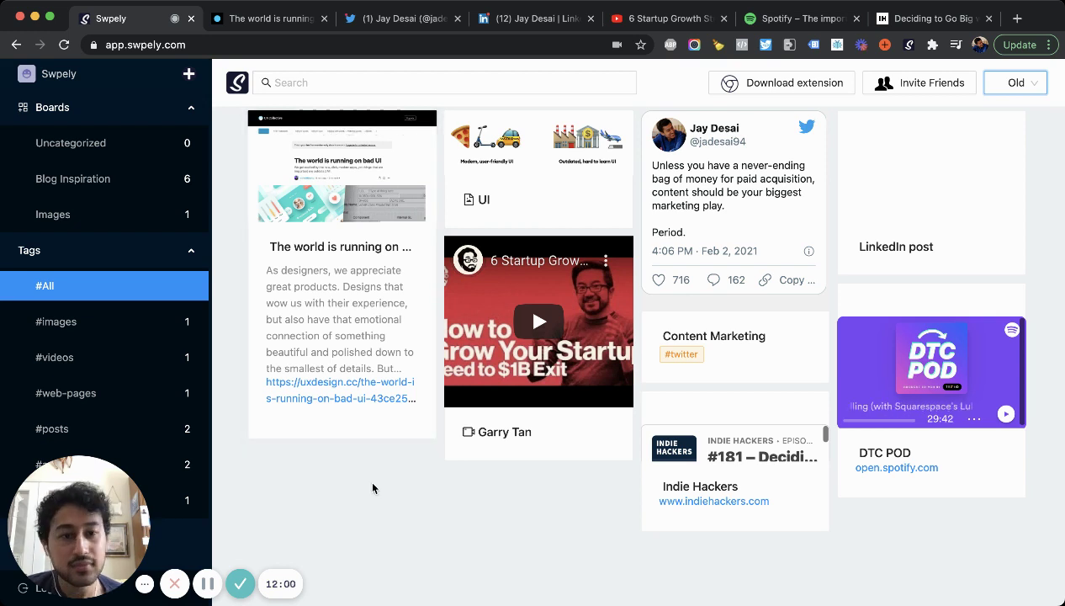
pyautogui.click(1015, 83)
pyautogui.click(1003, 111)
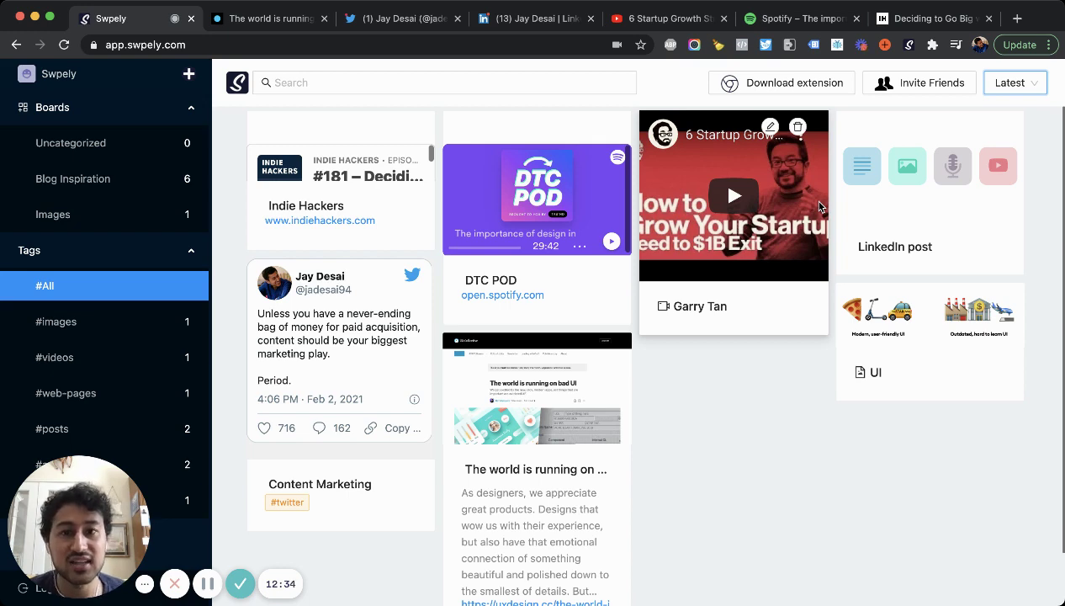
# - Switch to Twitter, search for "swpe" and open the Swpely profile
pyautogui.click(363, 20)
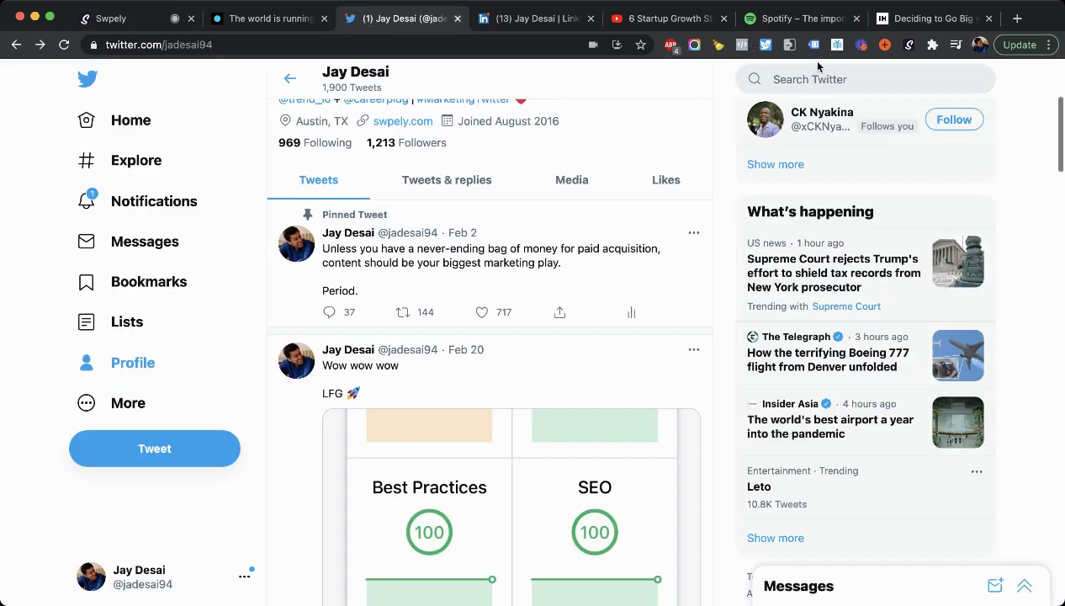
pyautogui.click(850, 80)
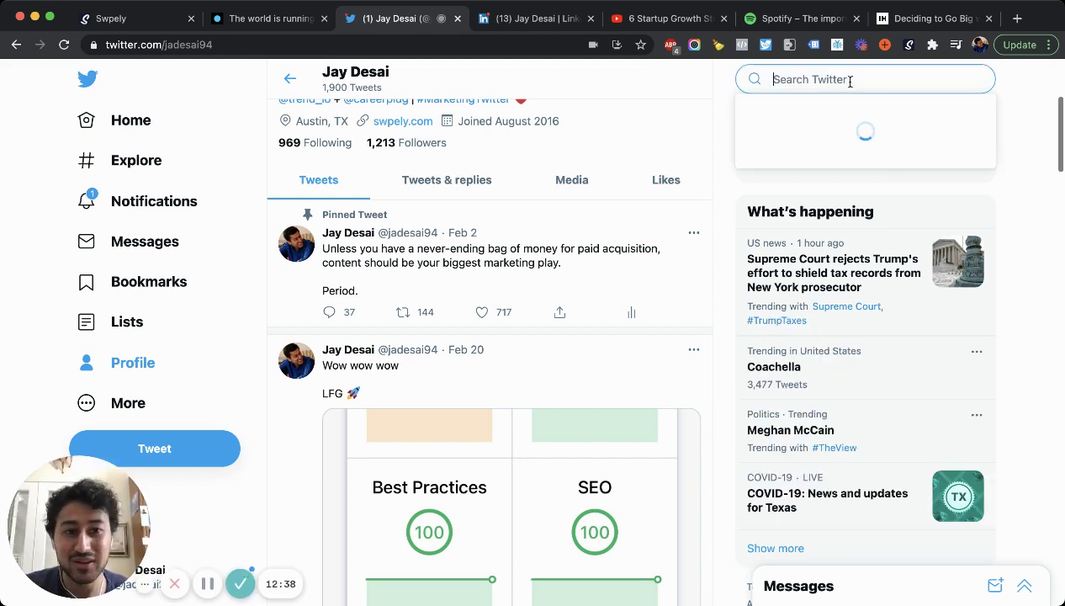
pyautogui.write('swpe')
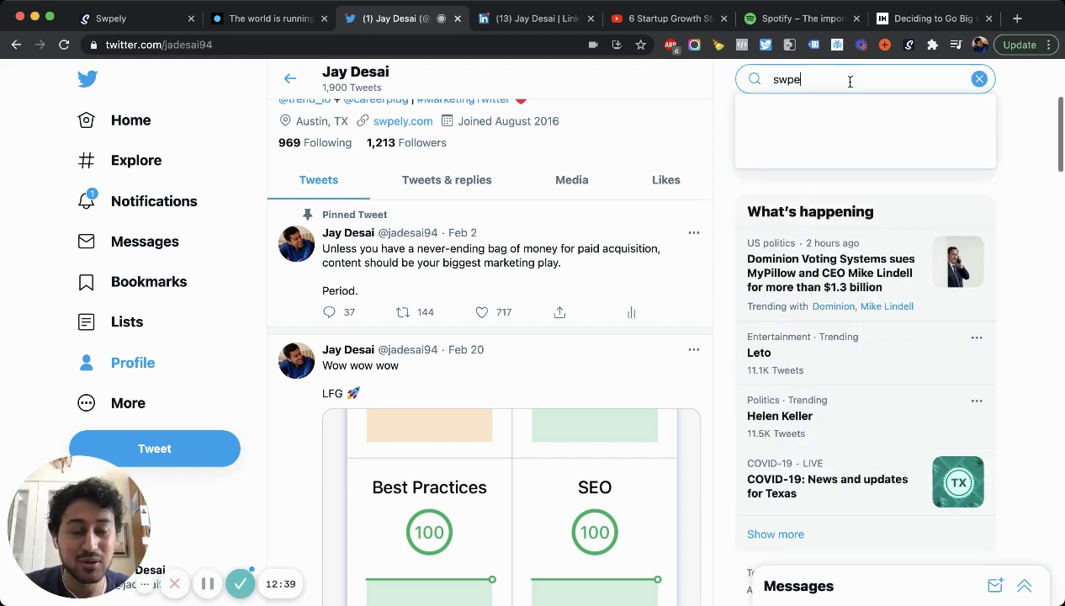
pyautogui.click(829, 233)
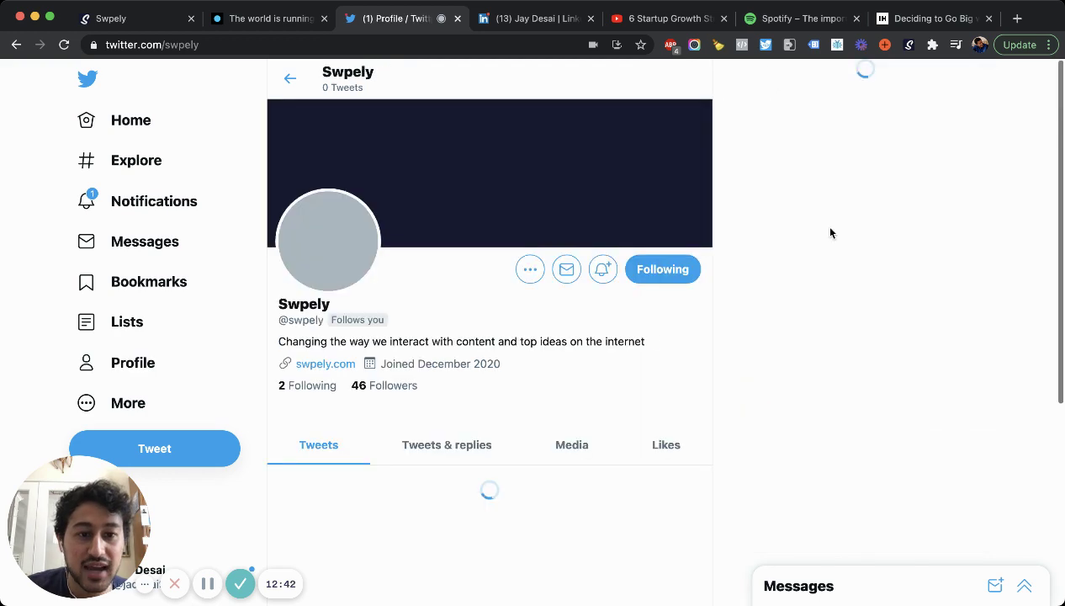